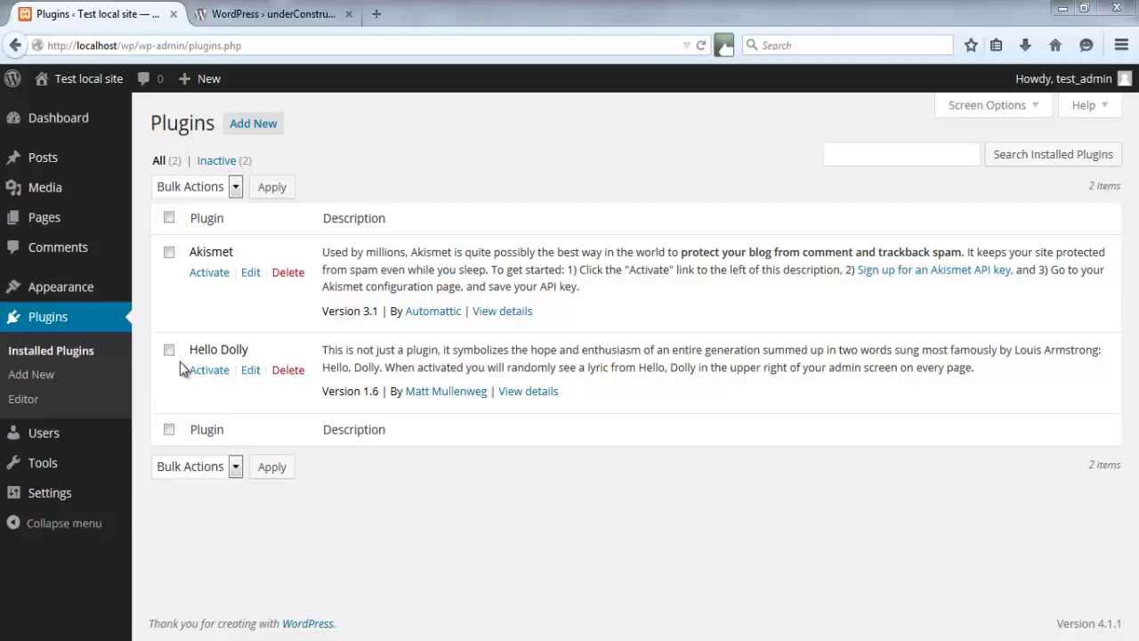
- Show the Bulk Actions options for the installed Akismet and Hello Dolly plugins
left_click(230, 187)
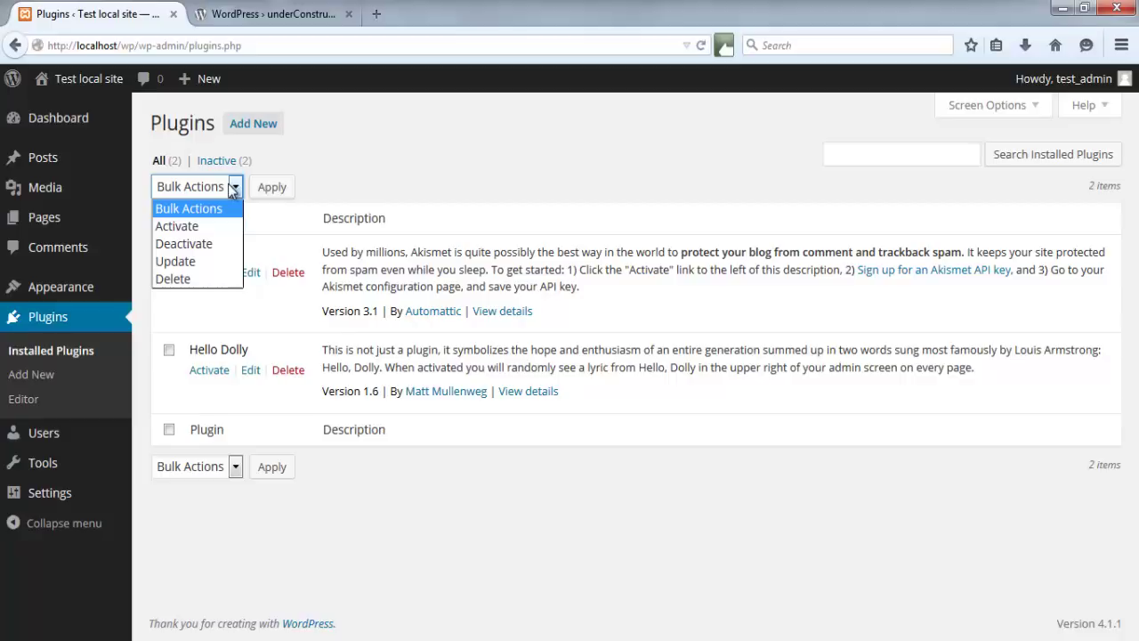
- Browse the Popular, Recommended, Favorites and Featured plugin listings, then open the plugin editor
left_click(227, 183)
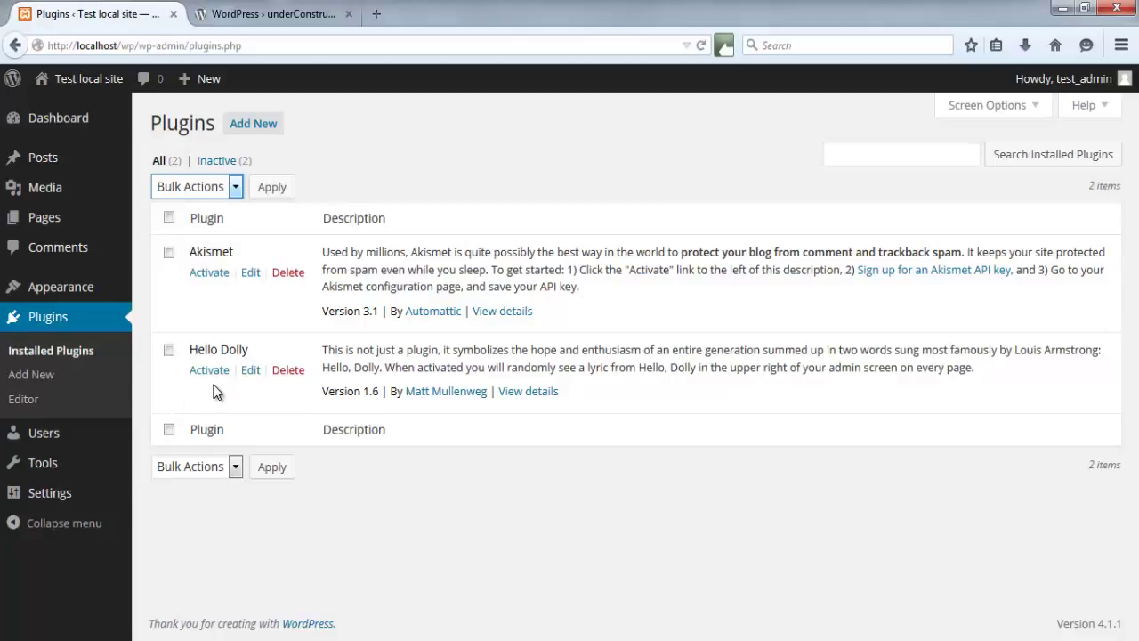
left_click(38, 392)
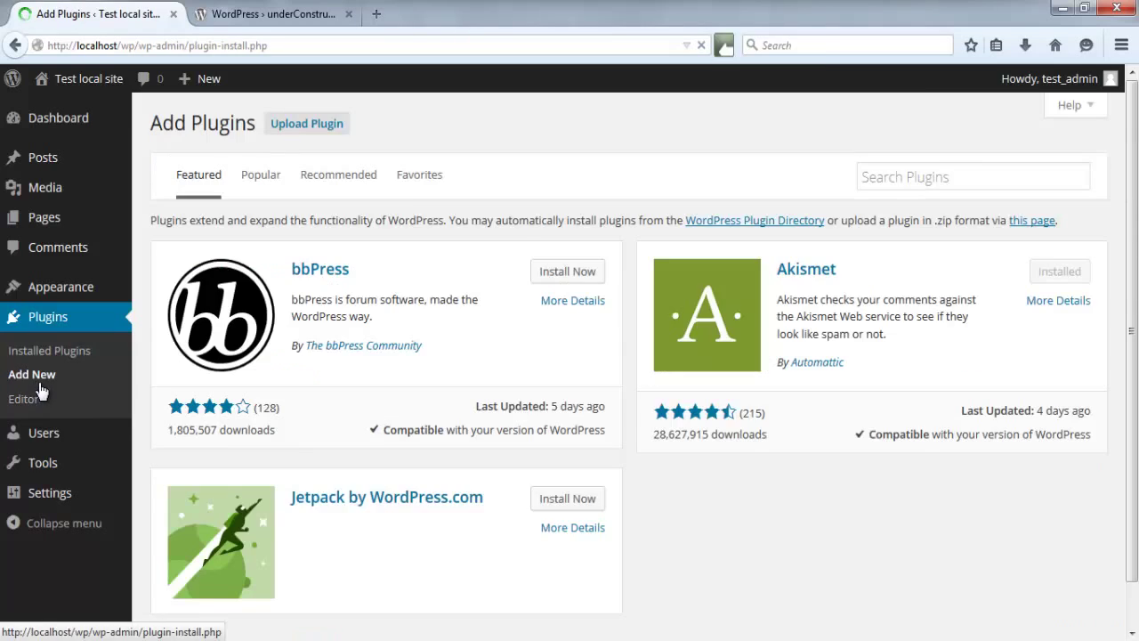
left_click(260, 178)
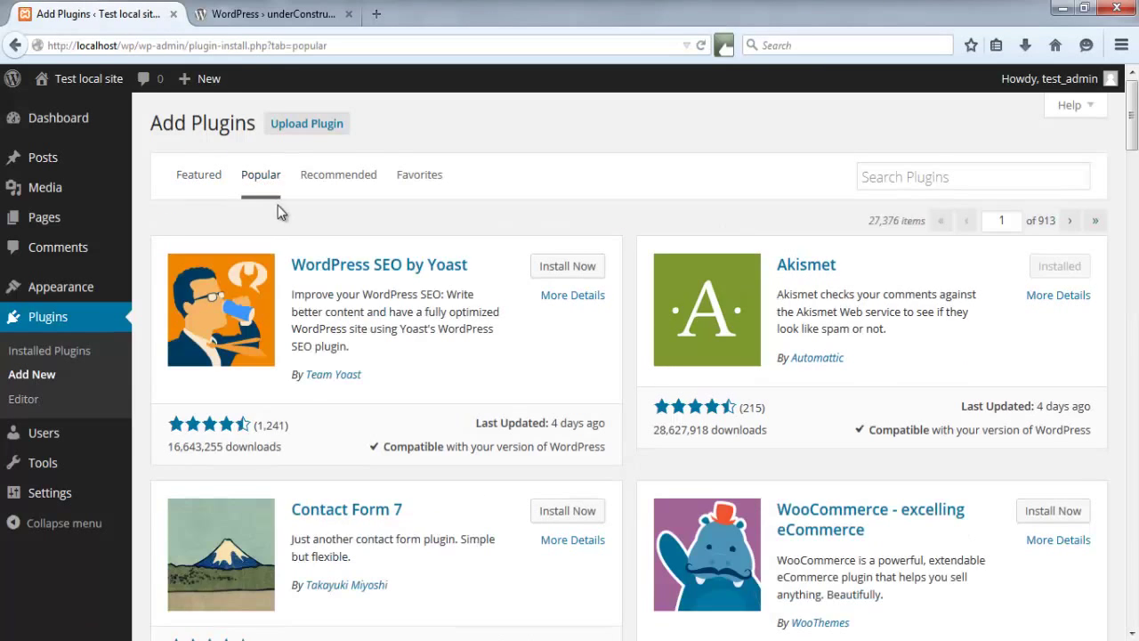
left_click(321, 183)
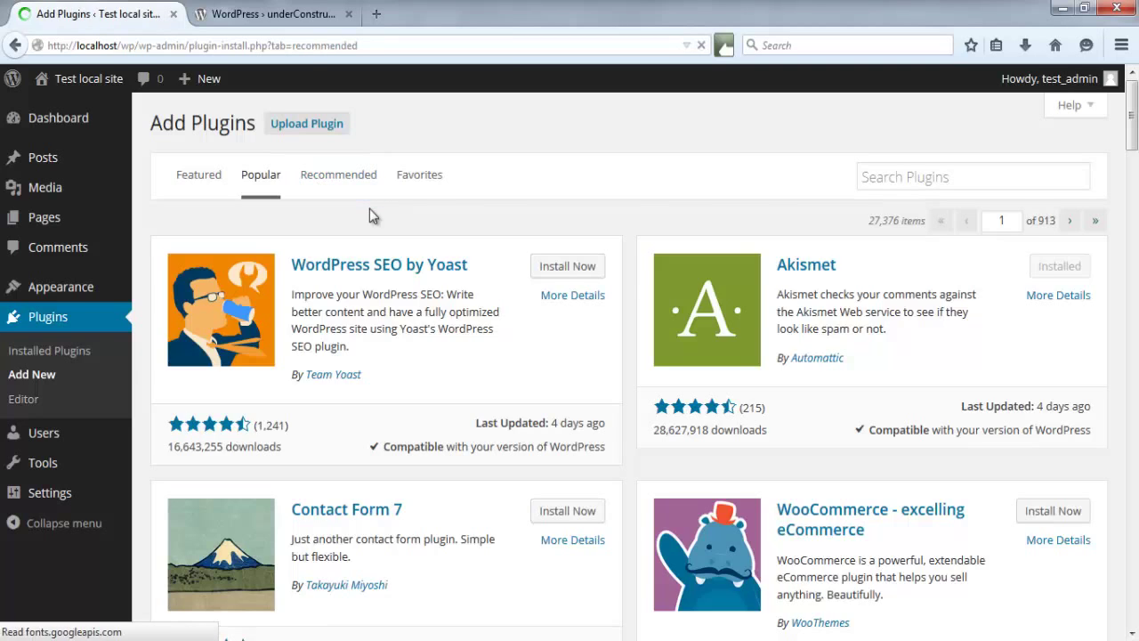
left_click(421, 182)
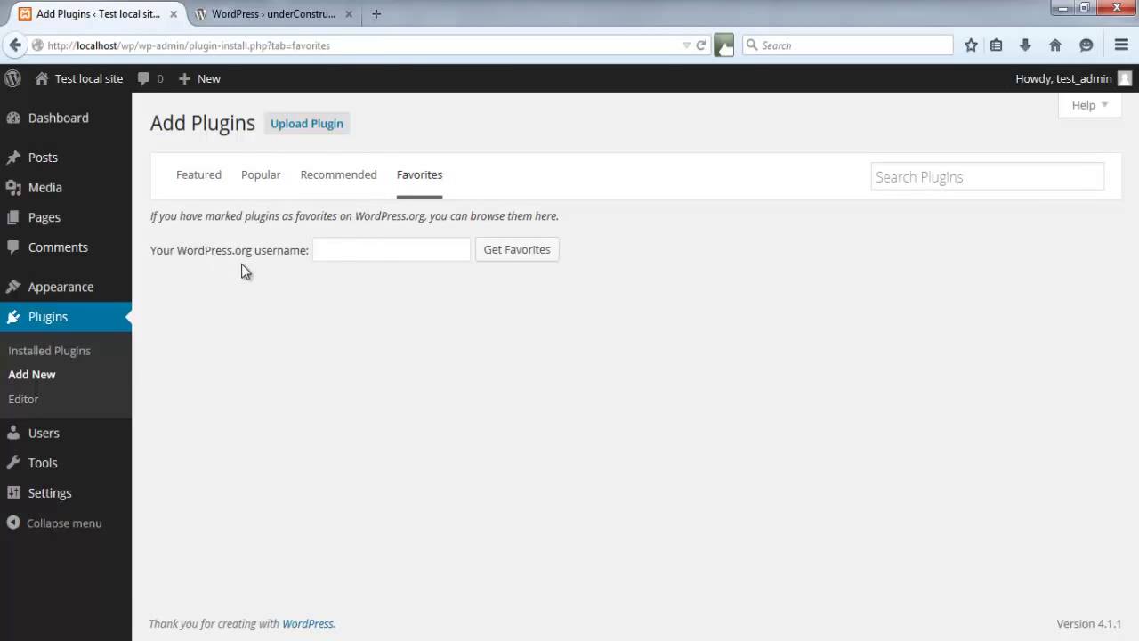
left_click(204, 183)
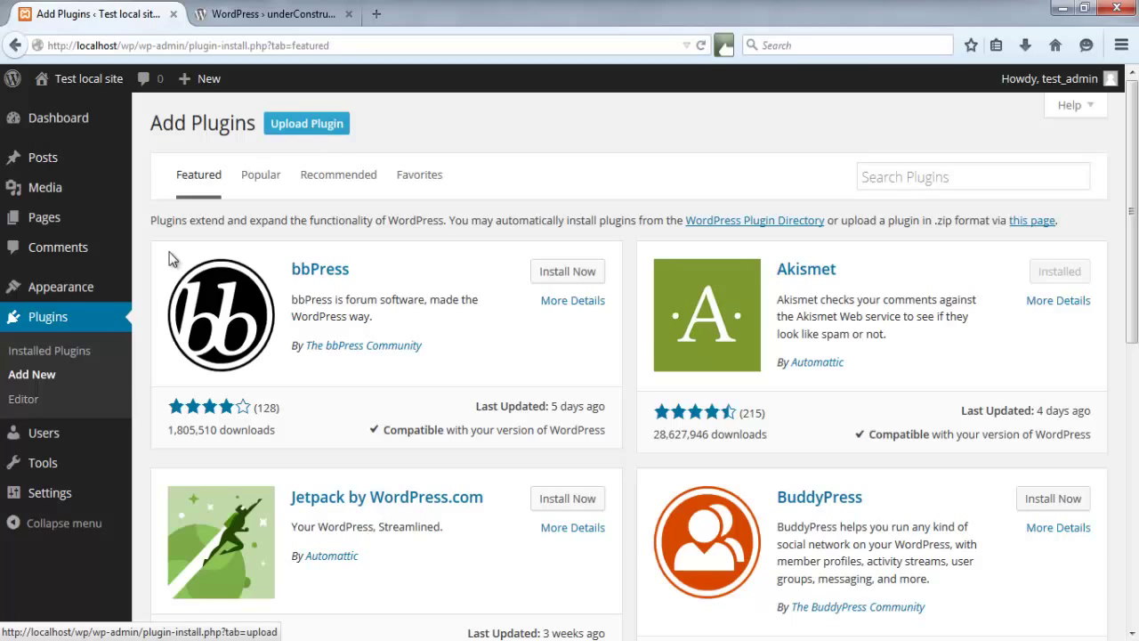
left_click(25, 400)
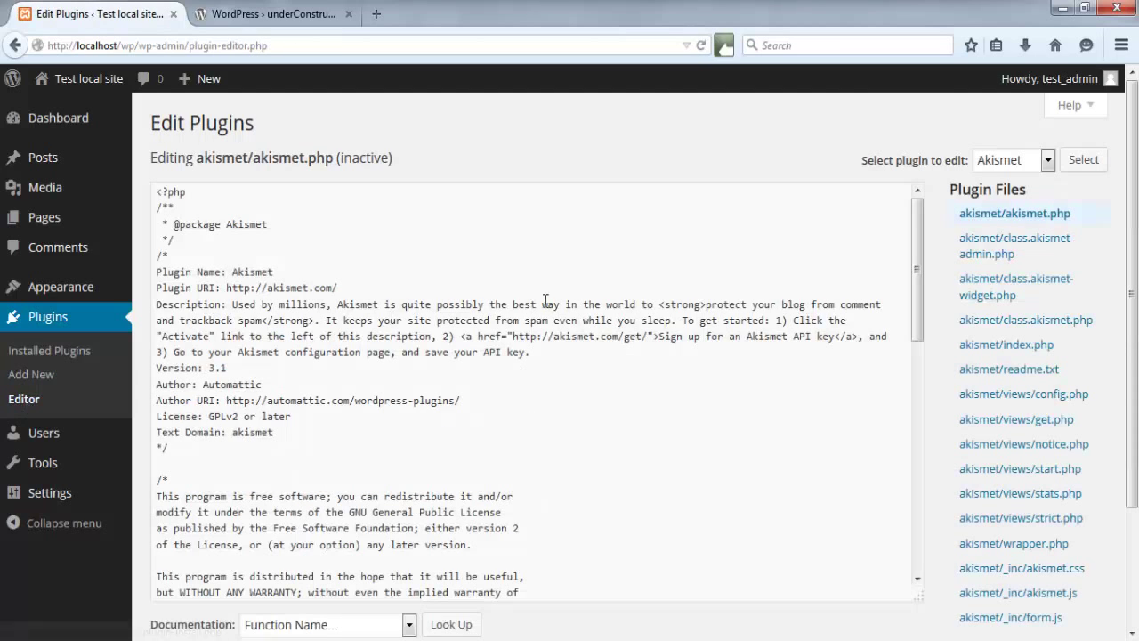
- Check the editable plugins list in the editor, then return to Installed Plugins
left_click(1003, 160)
left_click(1002, 160)
mouse_move(915, 214)
left_mouse_down()
mouse_move(933, 521)
mouse_move(925, 196)
left_mouse_up()
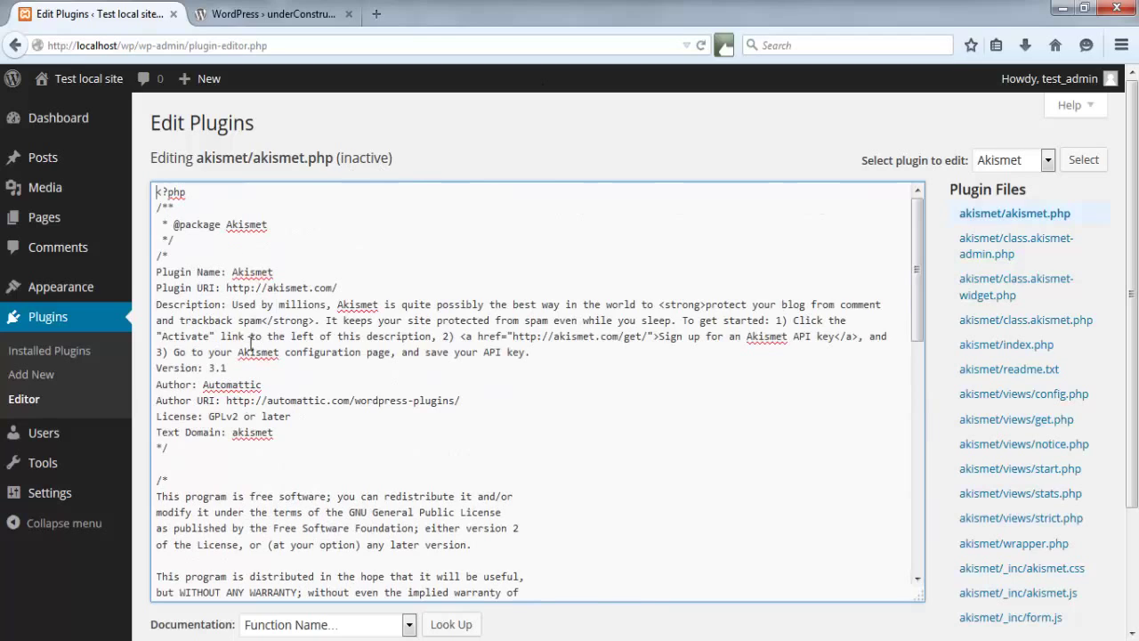
left_click(49, 351)
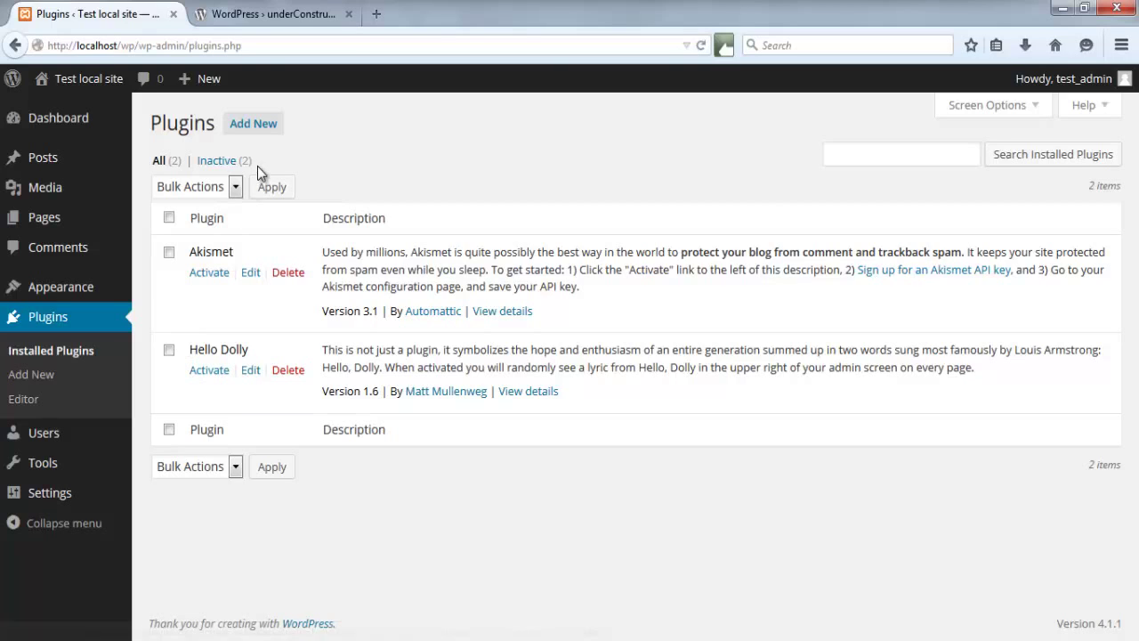
- Save underconstruction.1.12.zip from WordPress.org, confirm the download, and go back to the admin tab
left_click(273, 14)
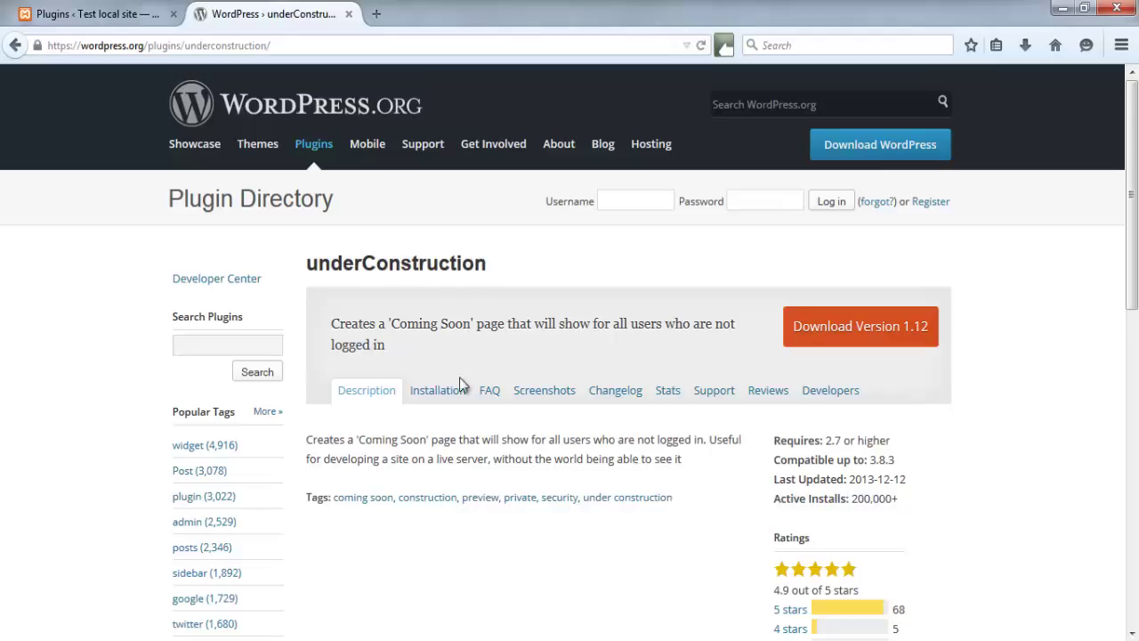
left_click(813, 331)
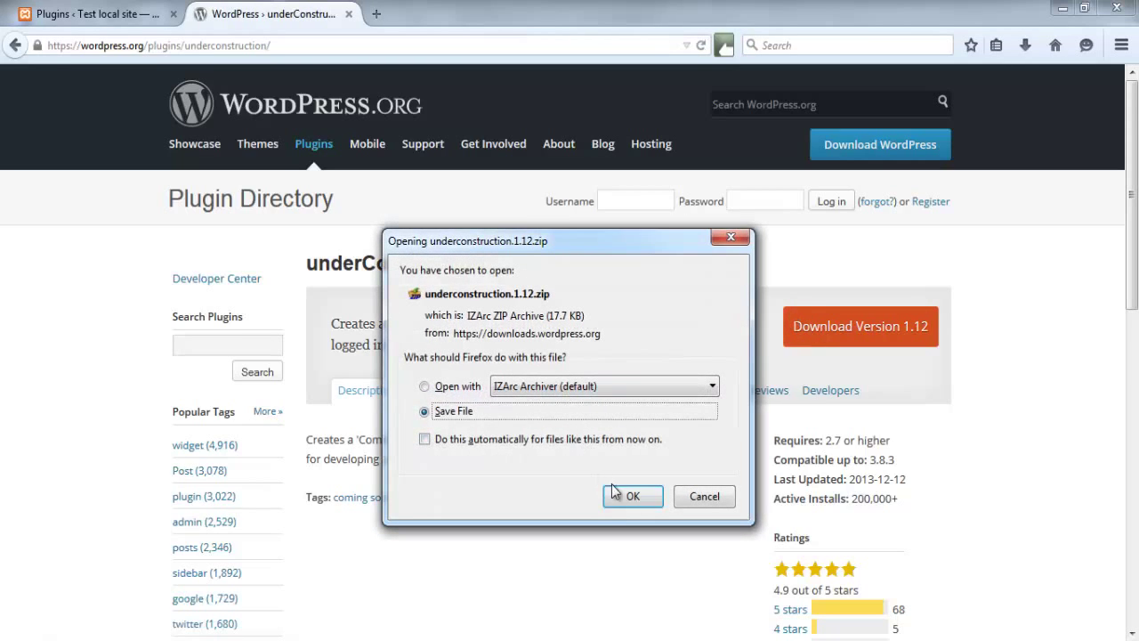
left_click(627, 496)
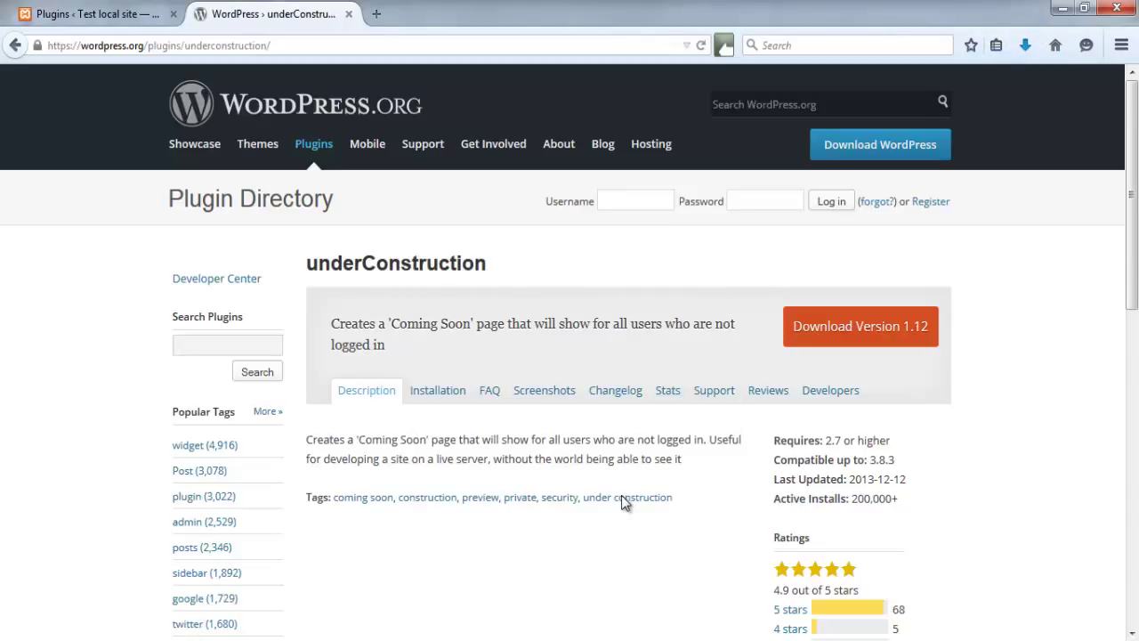
left_click(1025, 45)
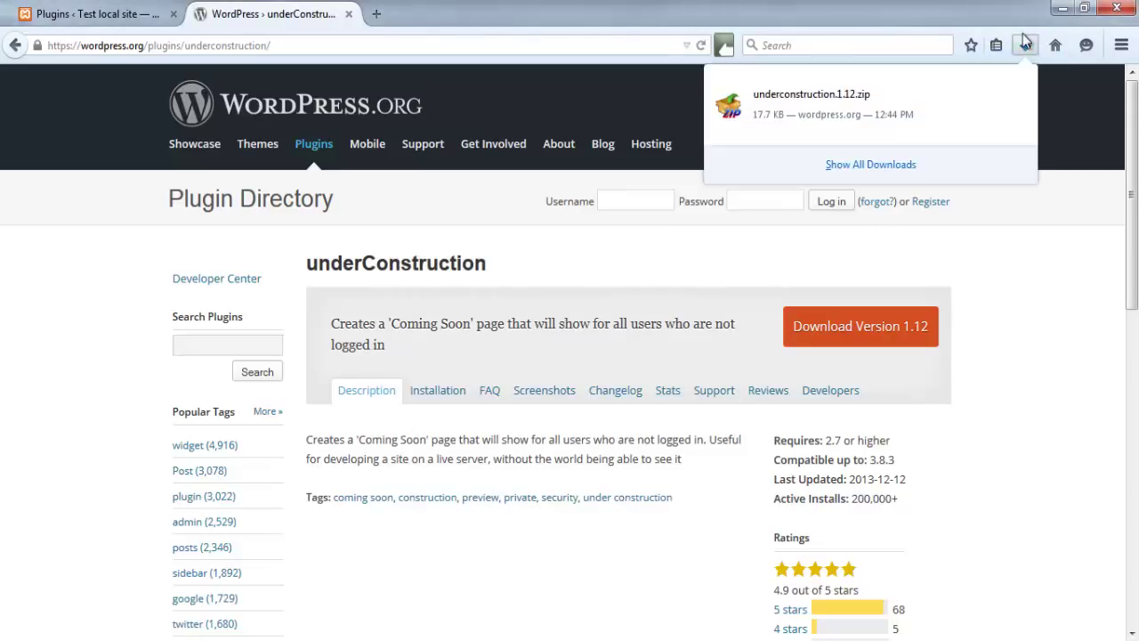
left_click(1026, 45)
left_click(89, 13)
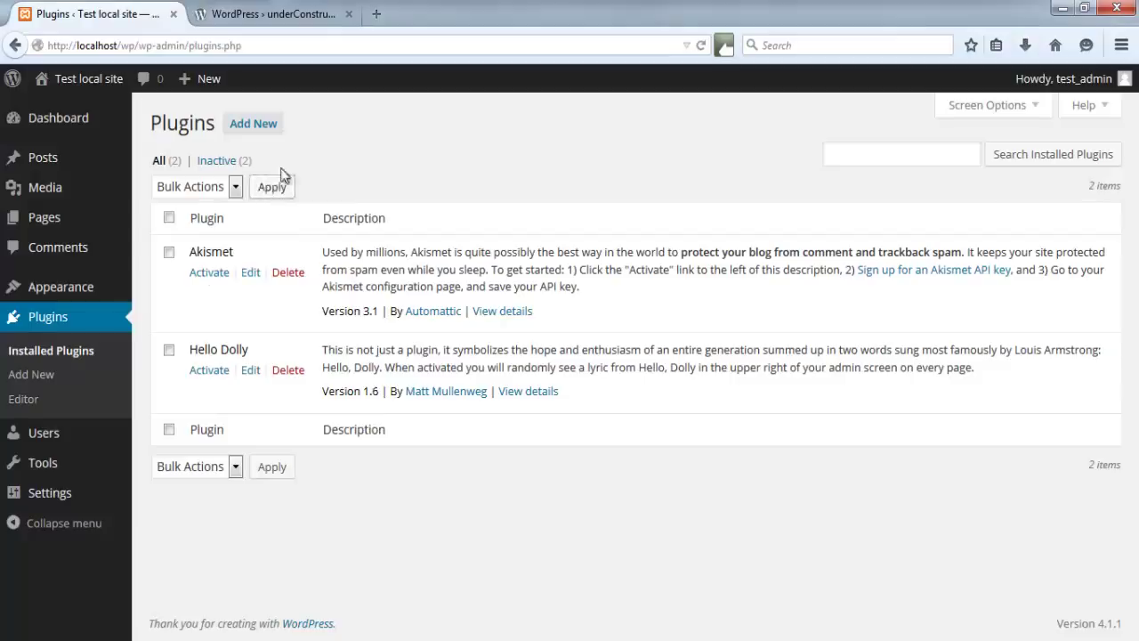
- Upload and install underconstruction.1.12.zip through Add New > Upload Plugin, then return to the plugins list
left_click(262, 125)
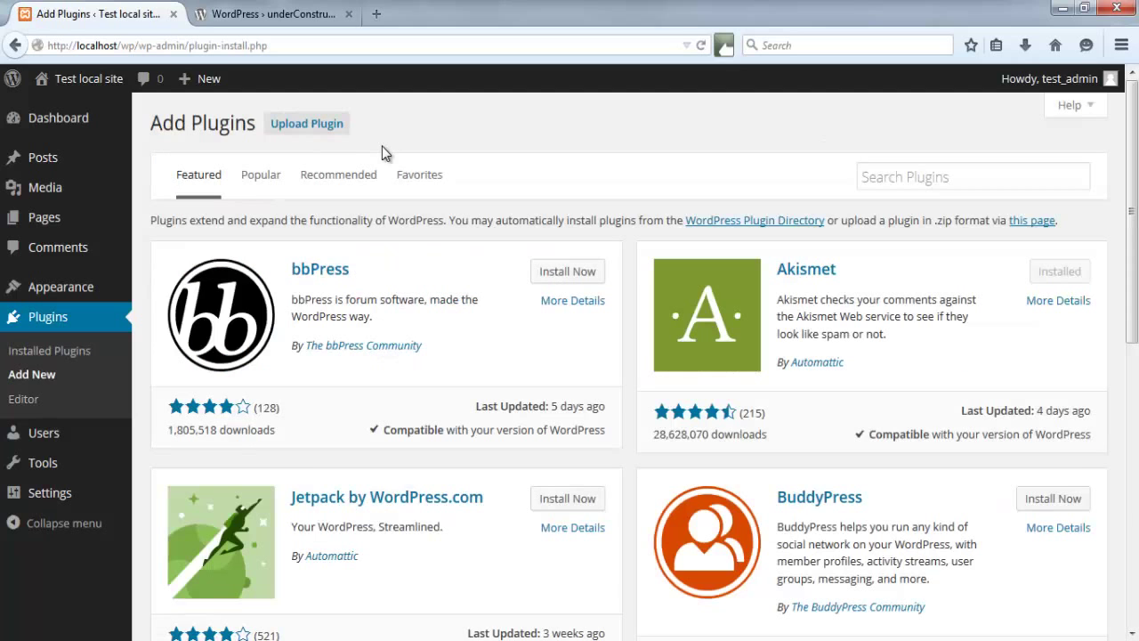
left_click(325, 126)
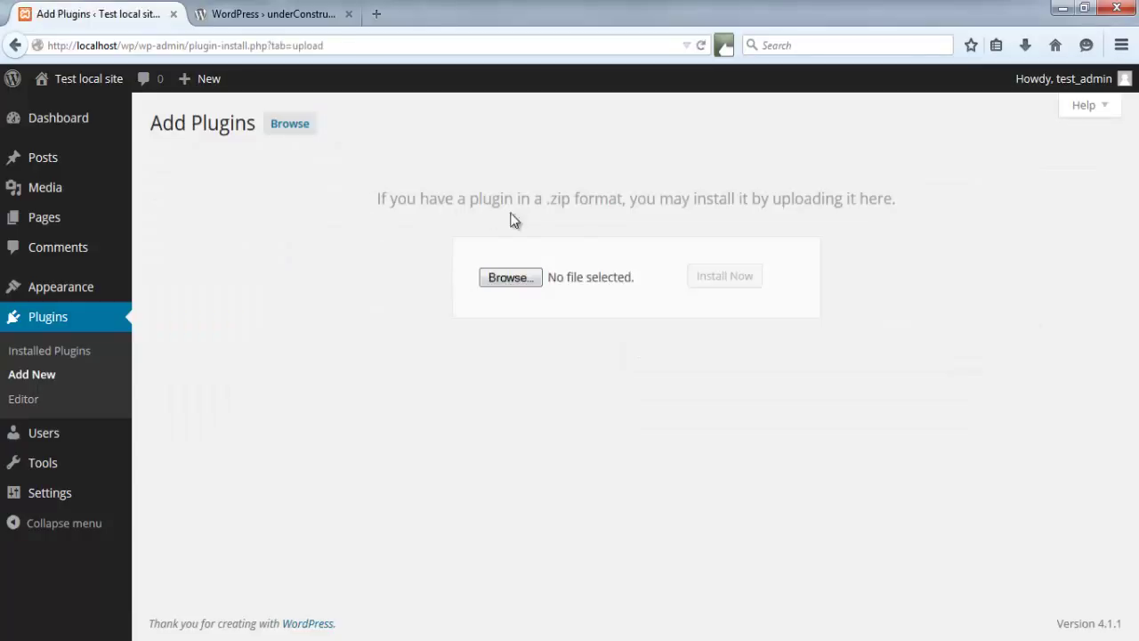
left_click(1028, 45)
left_click(504, 281)
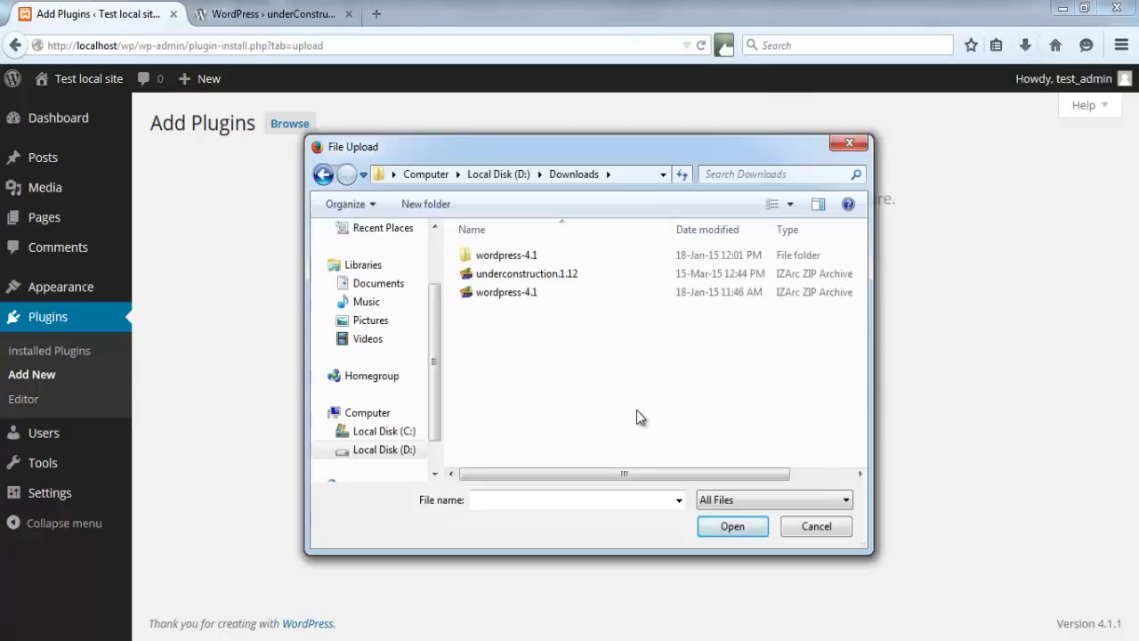
left_click(543, 276)
left_click(719, 529)
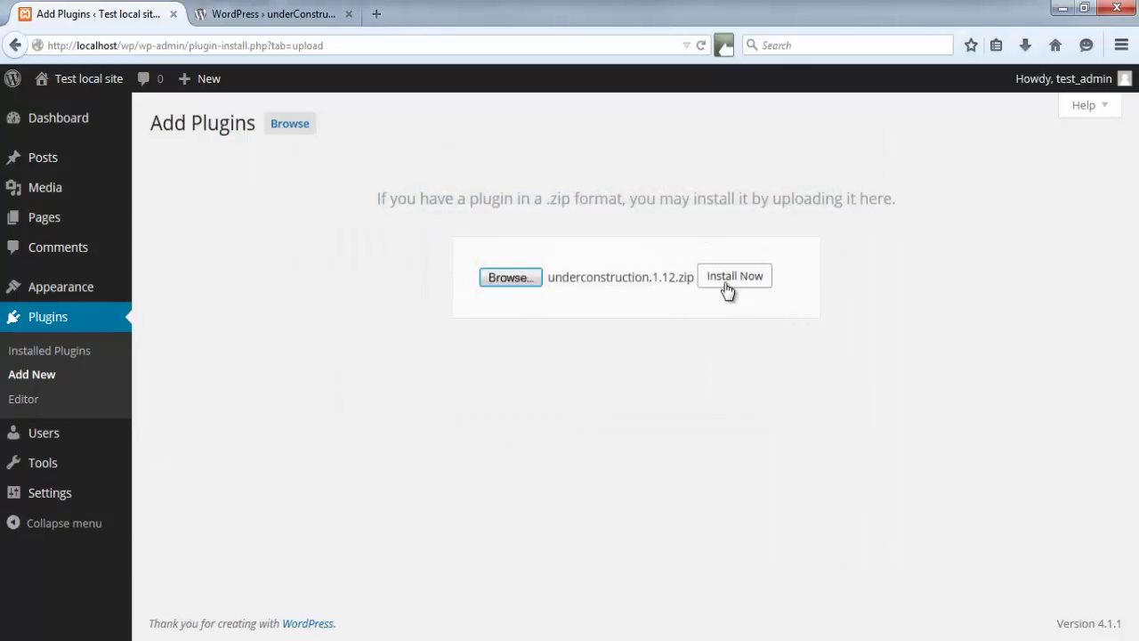
left_click(726, 287)
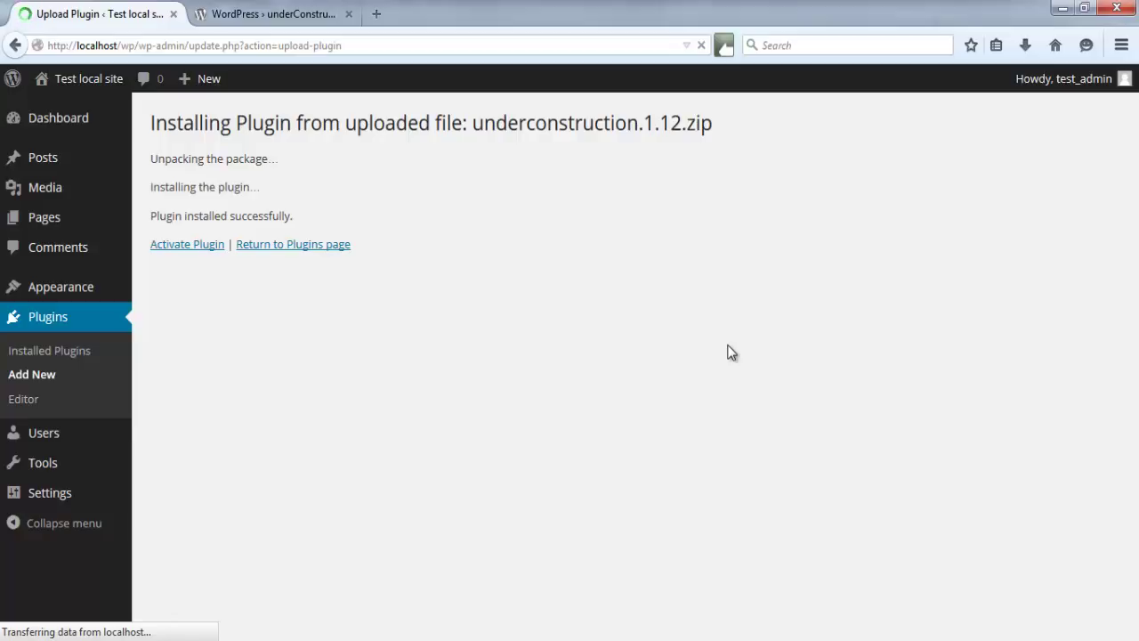
left_click(331, 246)
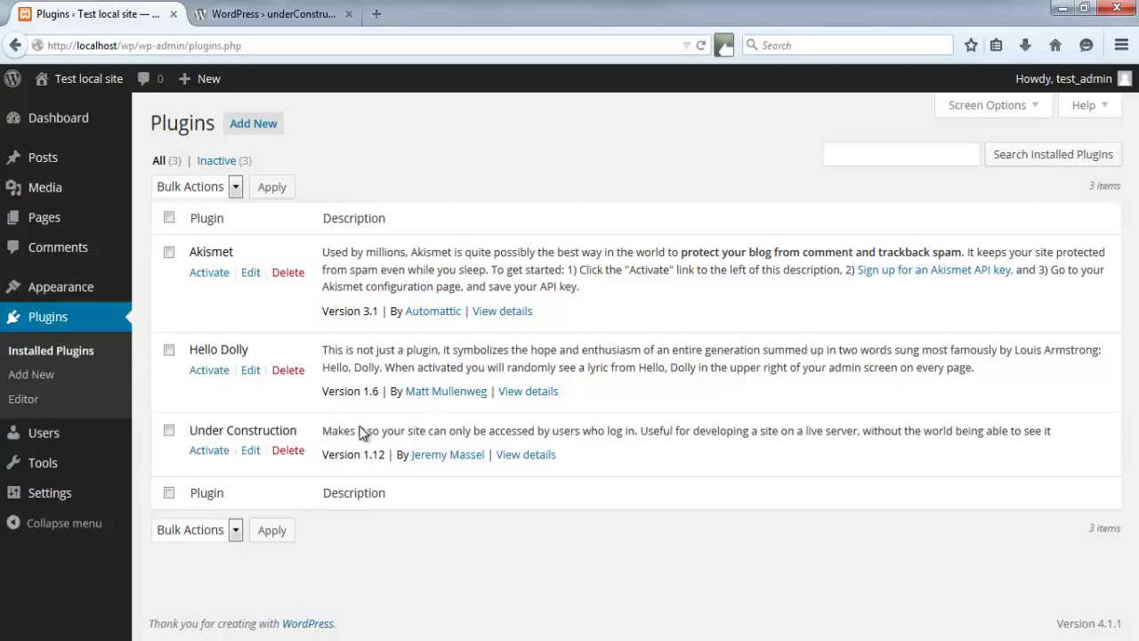
- Delete the Under Construction plugin and its files, leaving Akismet and Hello Dolly
left_click(290, 454)
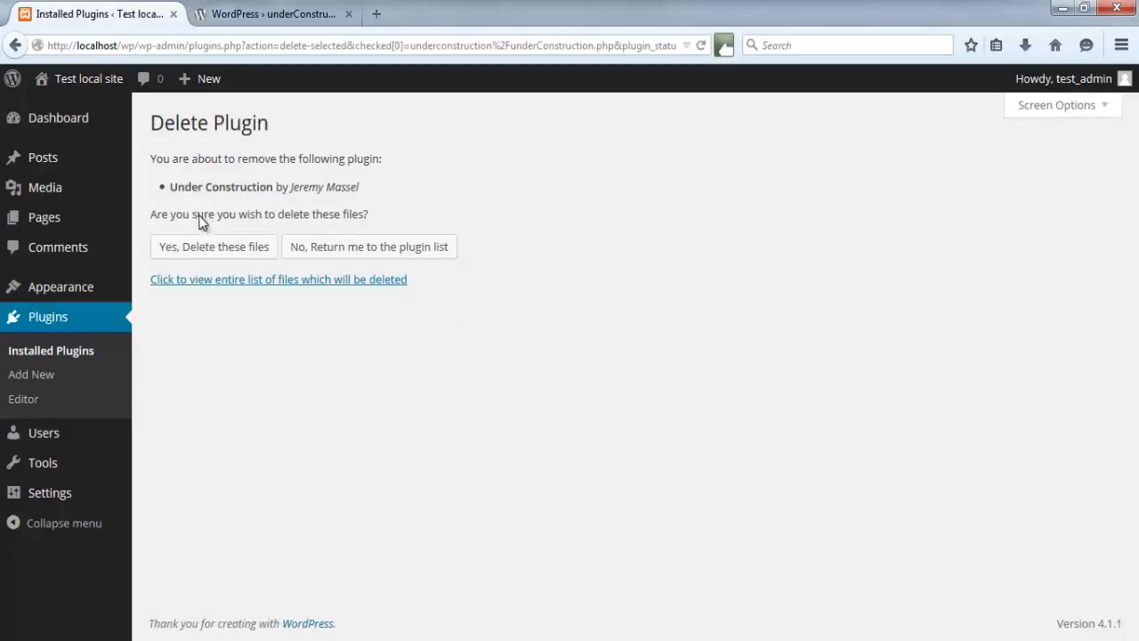
left_click(217, 251)
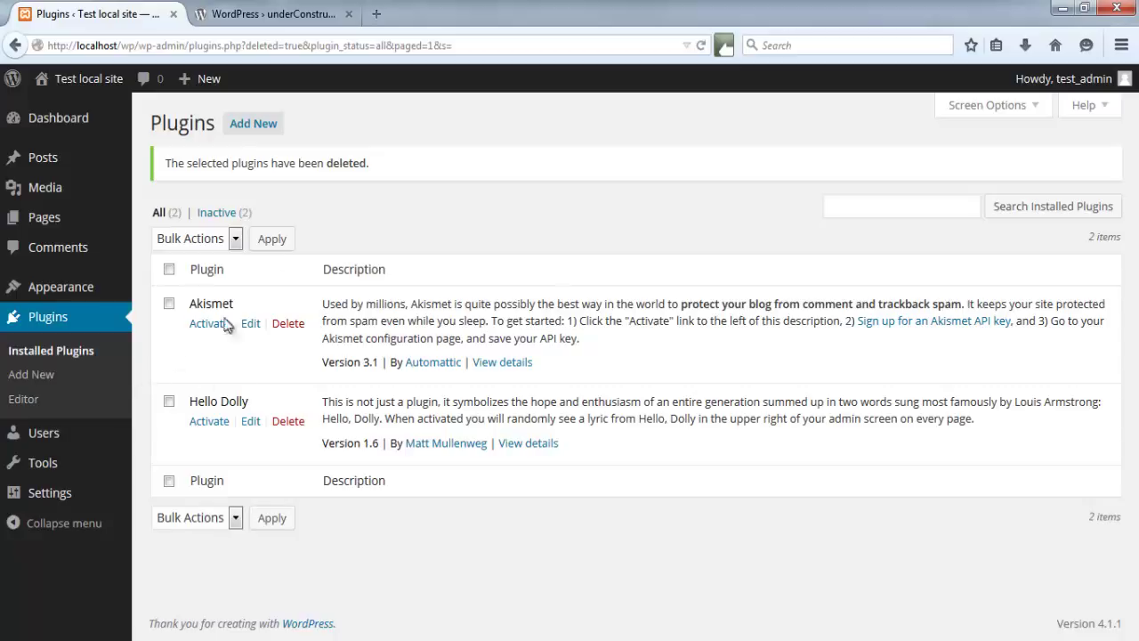
left_click(254, 123)
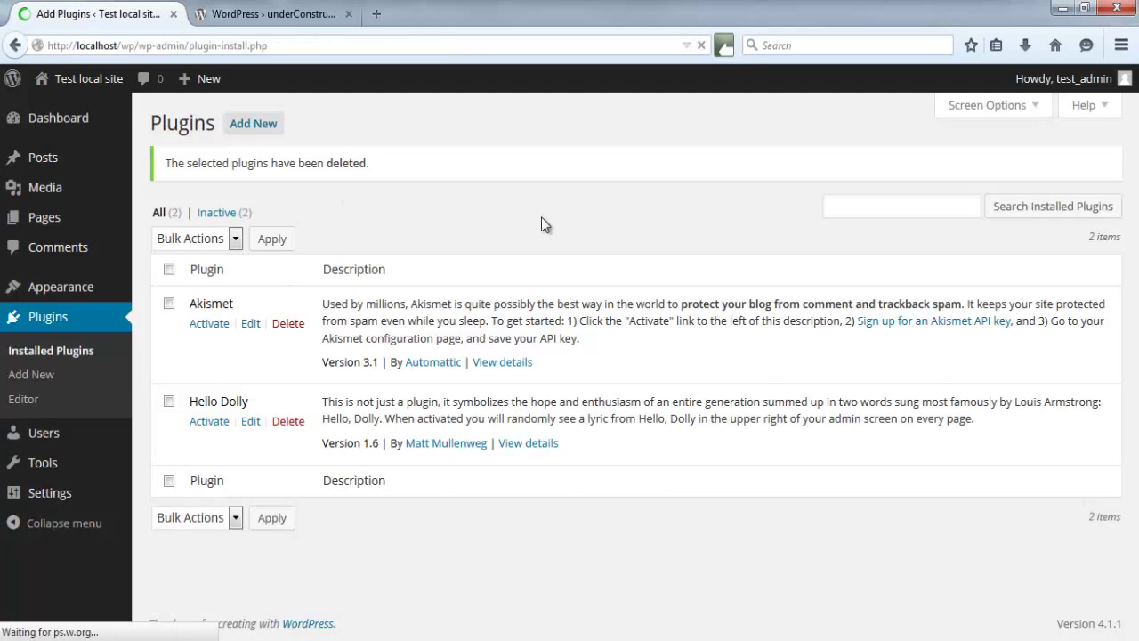
- Search the plugin directory for 'under construction'
left_click(920, 175)
type("under construction")
key("Return")
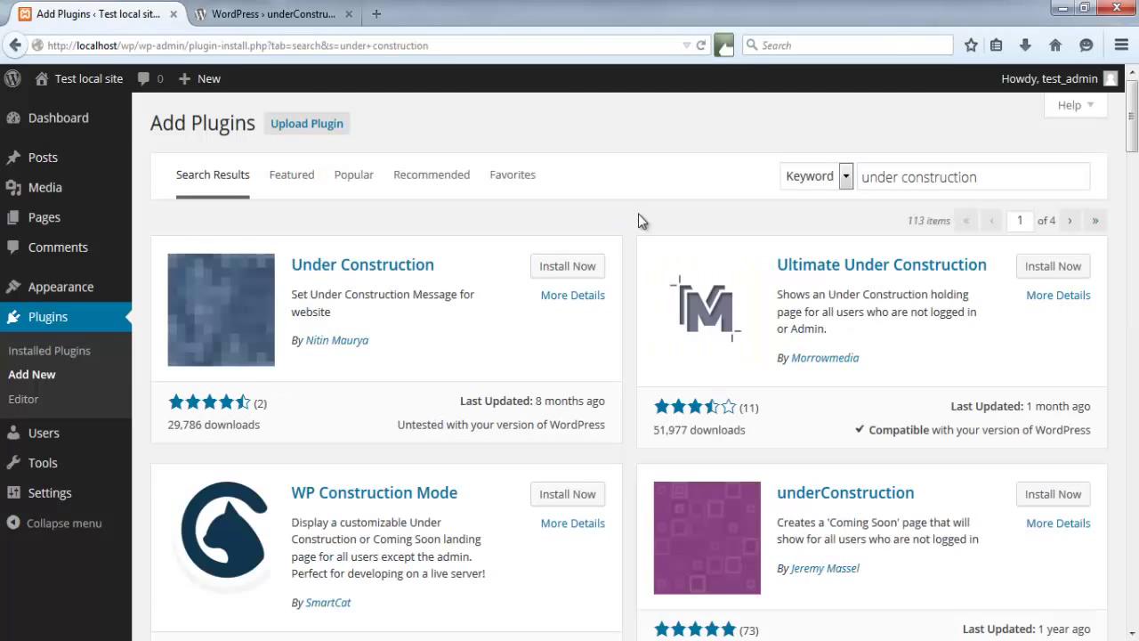
scroll(638, 213, "down", 2)
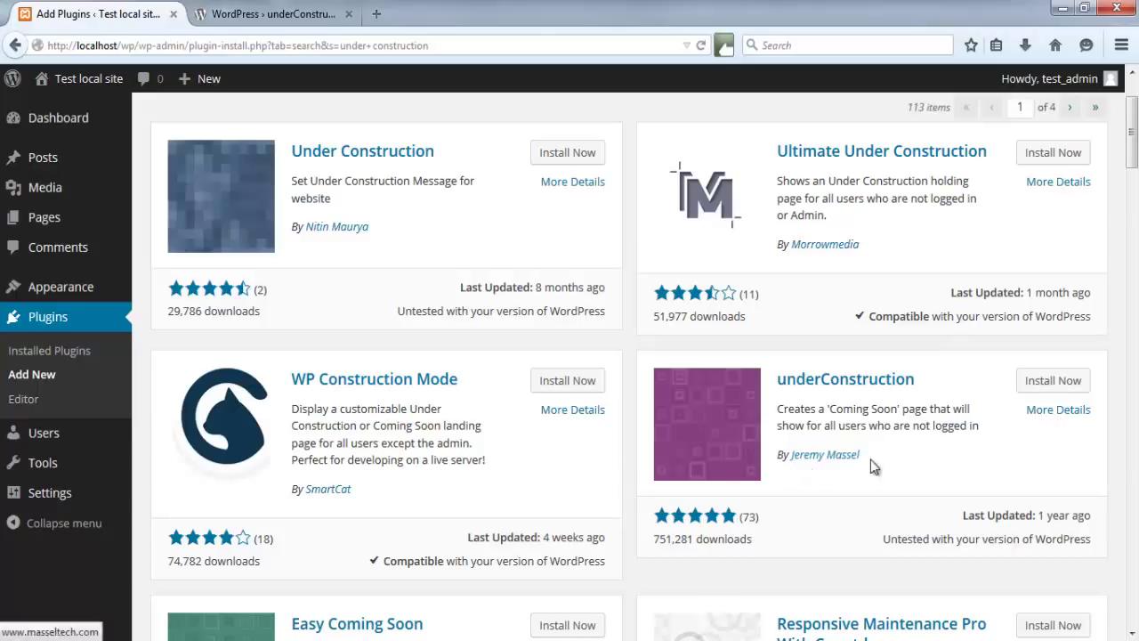
- Read through the underConstruction plugin's details window, then close it
left_click(1053, 414)
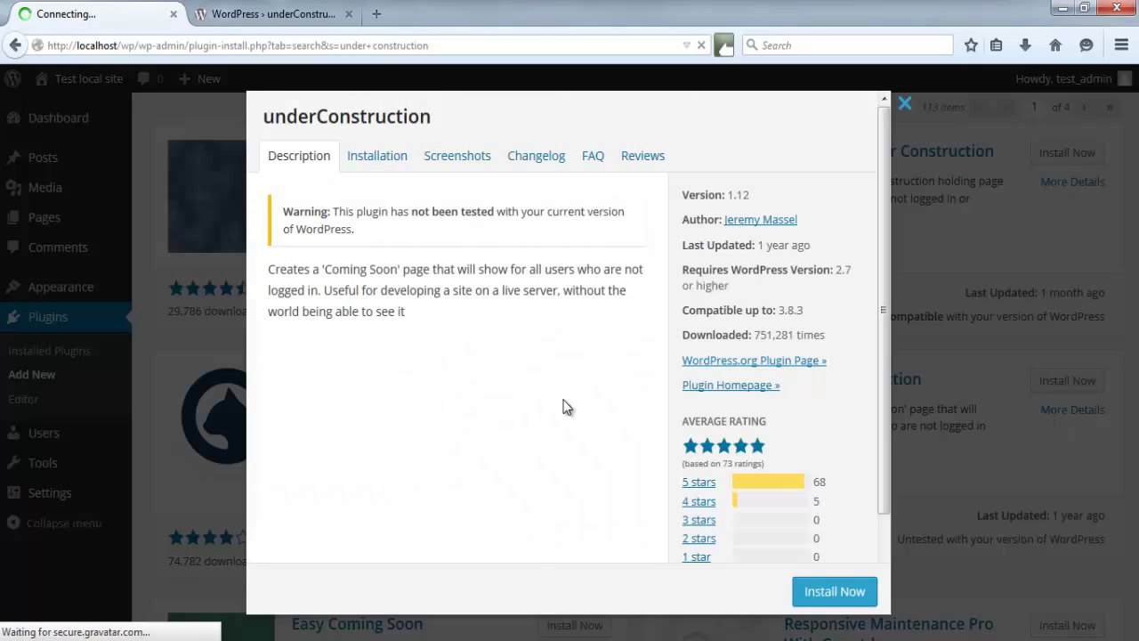
scroll(576, 412, "down", 2)
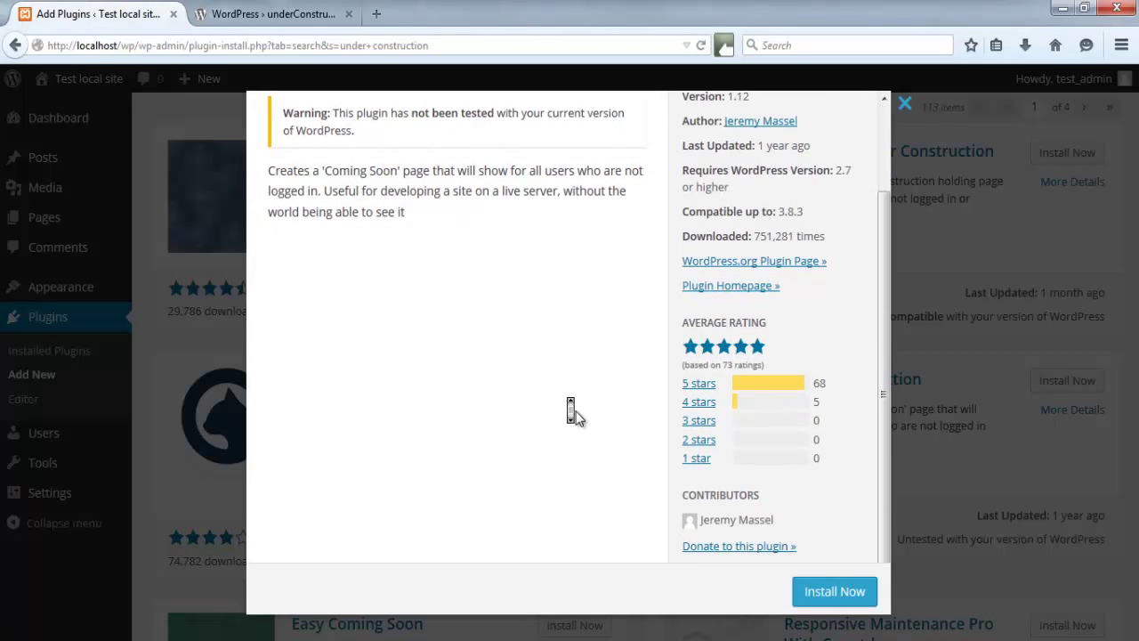
scroll(576, 412, "up", 2)
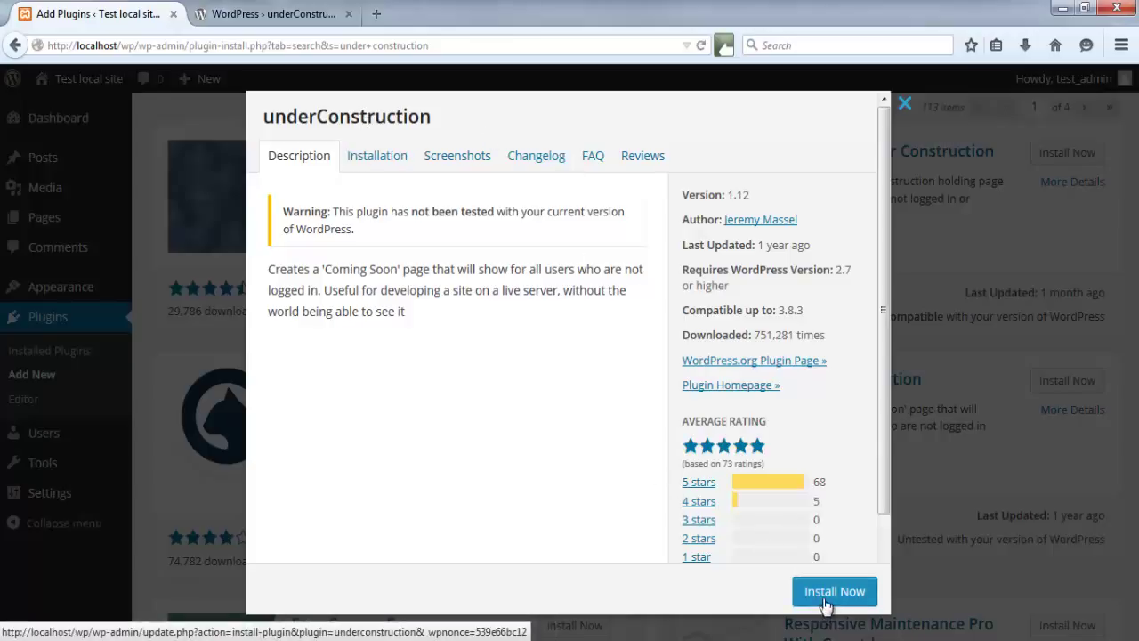
left_click(904, 104)
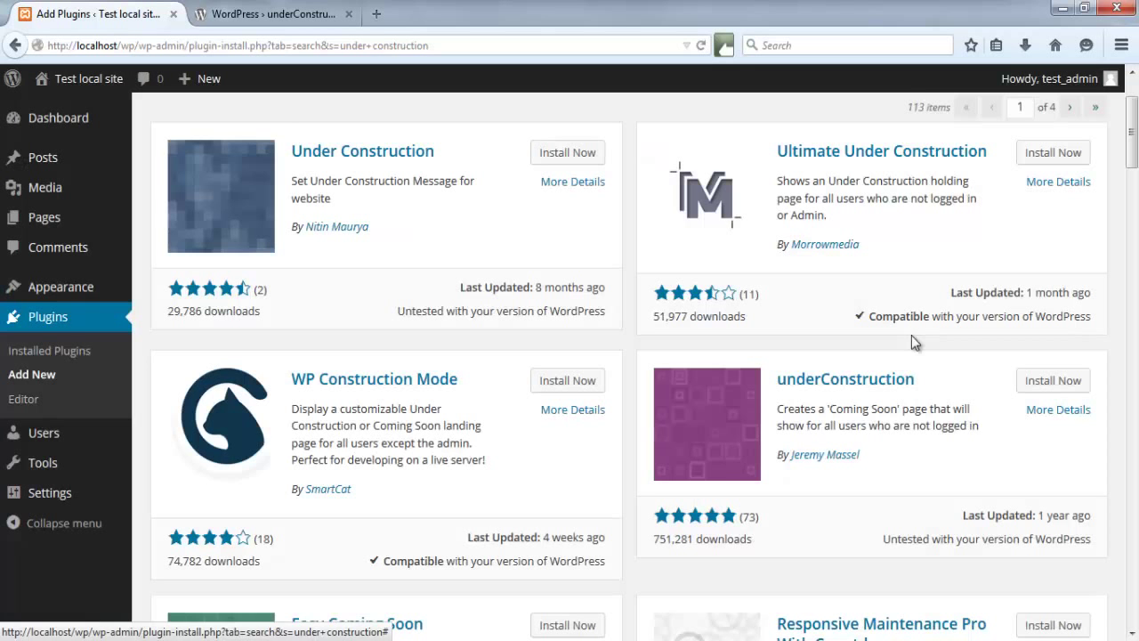
- Install underConstruction from the plugin directory and activate it
left_click(1047, 381)
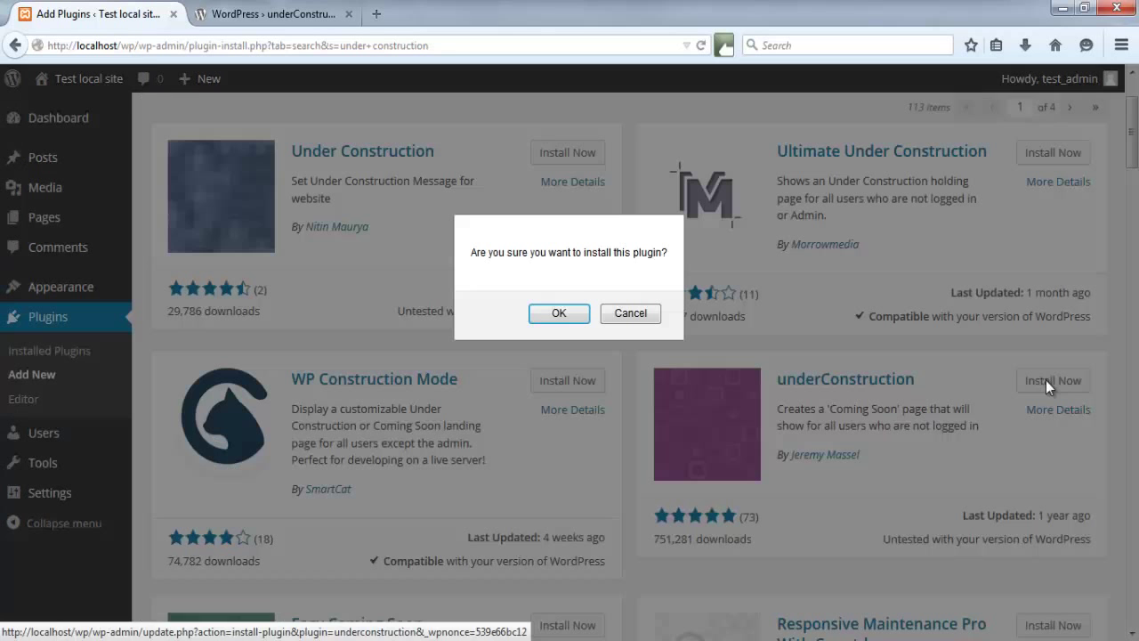
left_click(561, 317)
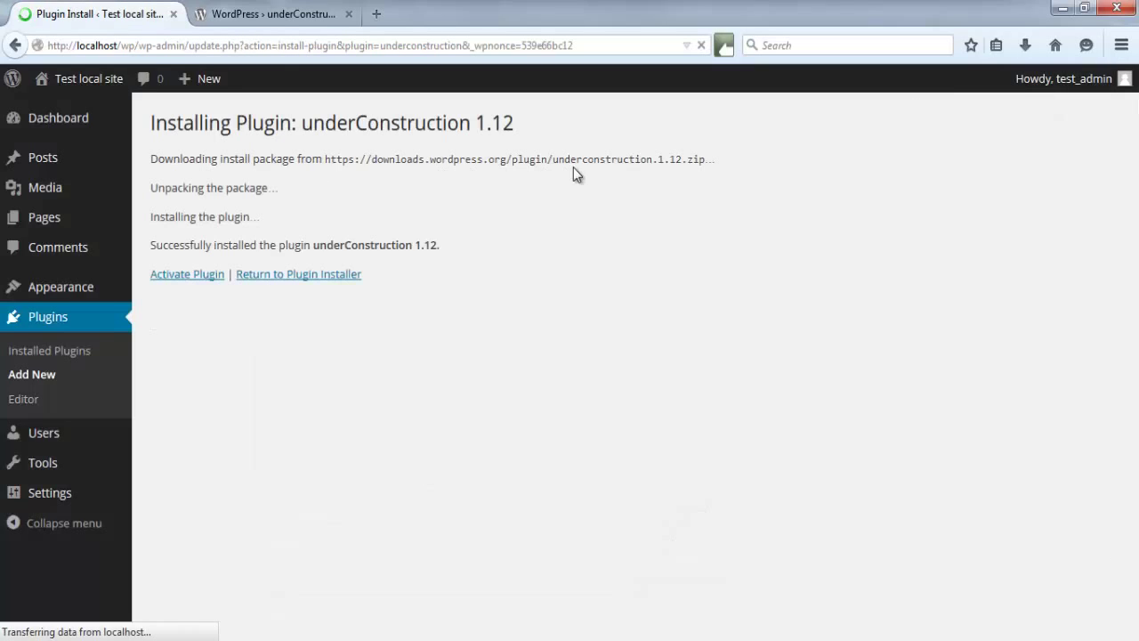
left_click(168, 278)
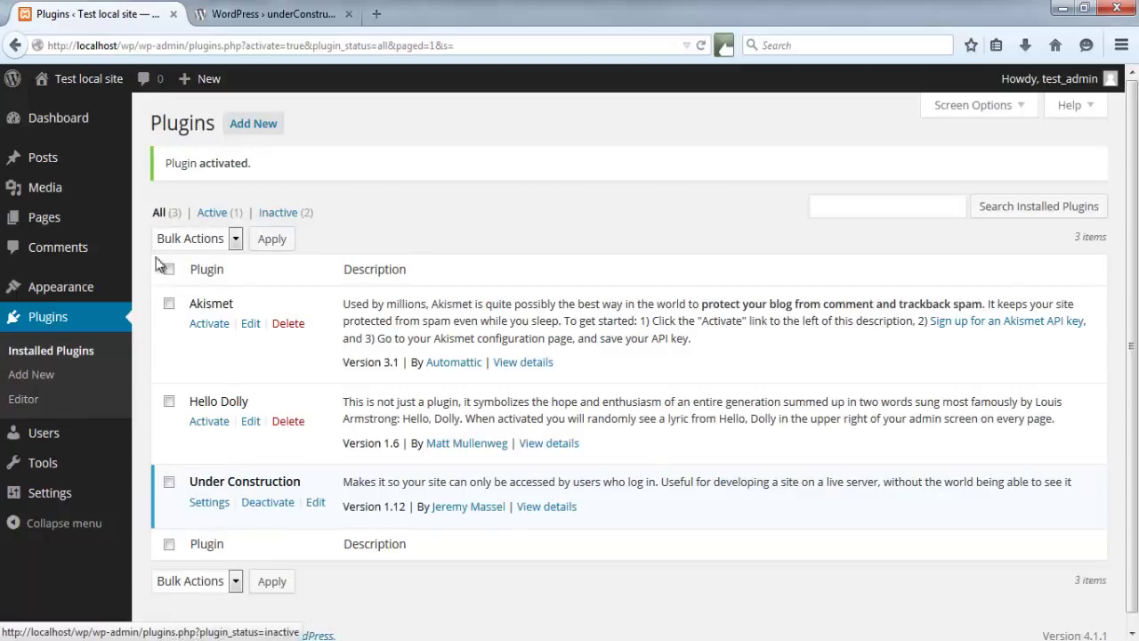
mouse_move(86, 501)
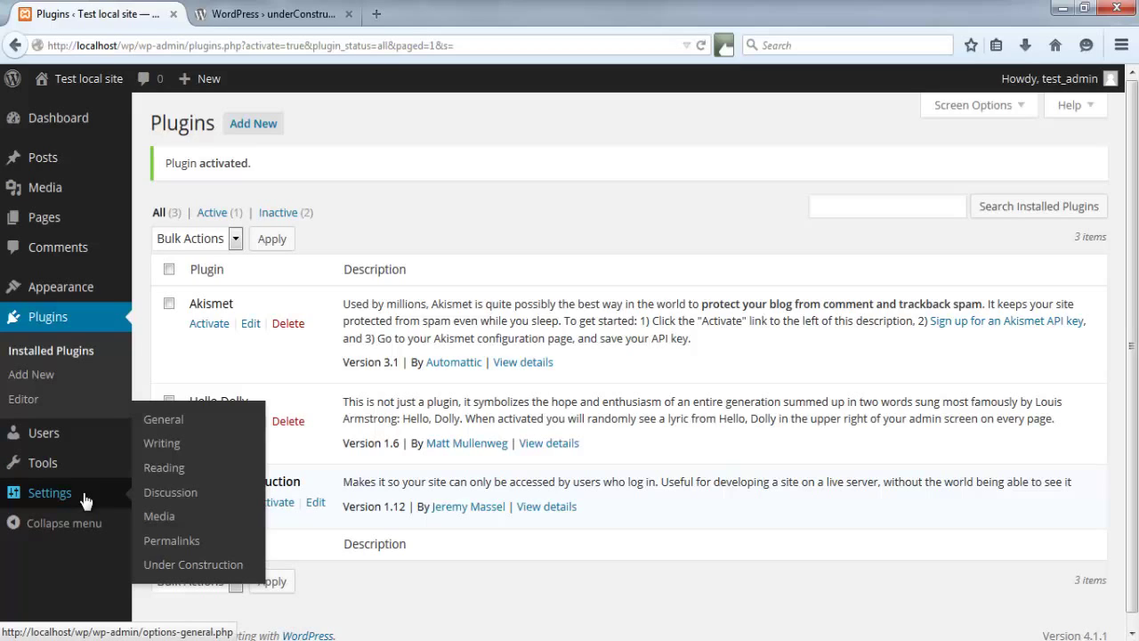
- Set Under Construction to on with HTTP 503 - Service Unavailable, keep All Users, and save
left_click(192, 566)
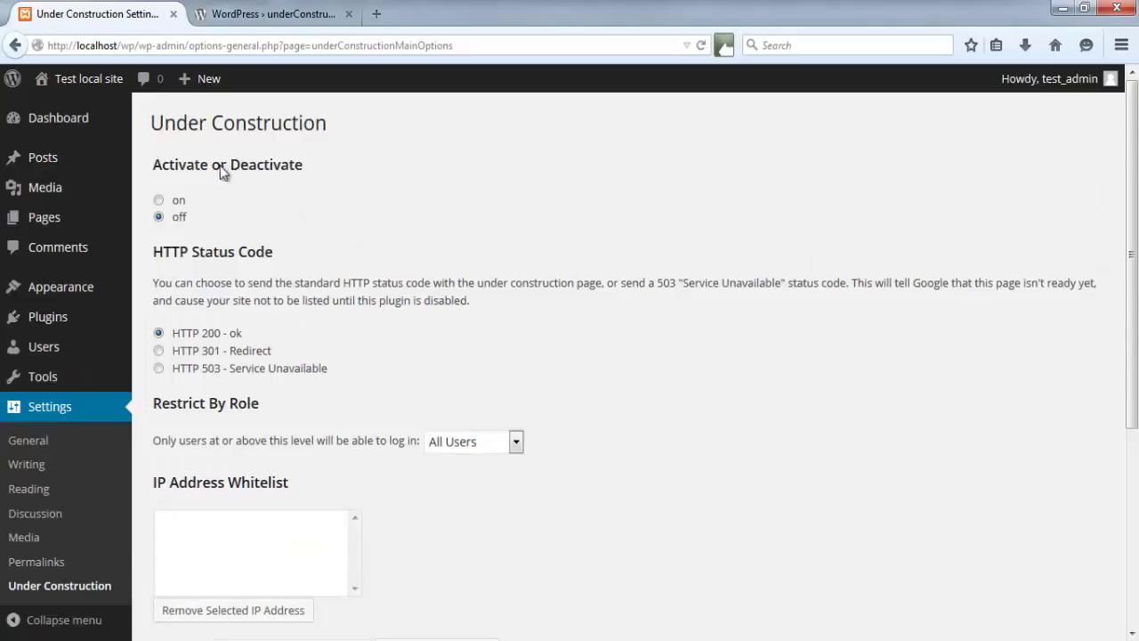
left_click(173, 205)
left_click(195, 372)
left_click(512, 442)
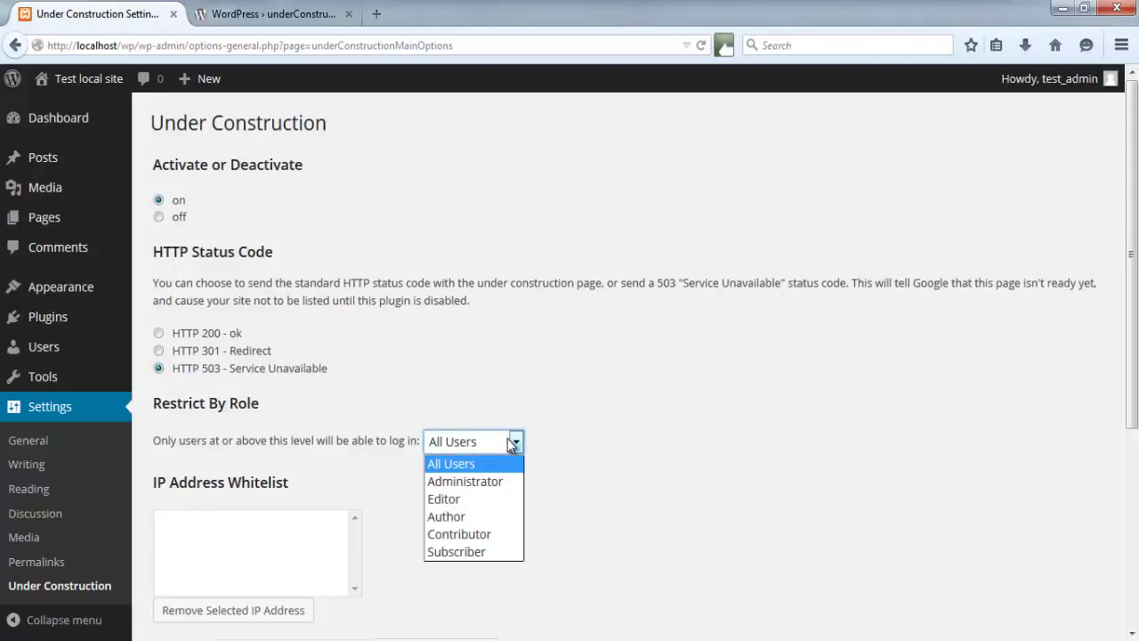
left_click(511, 442)
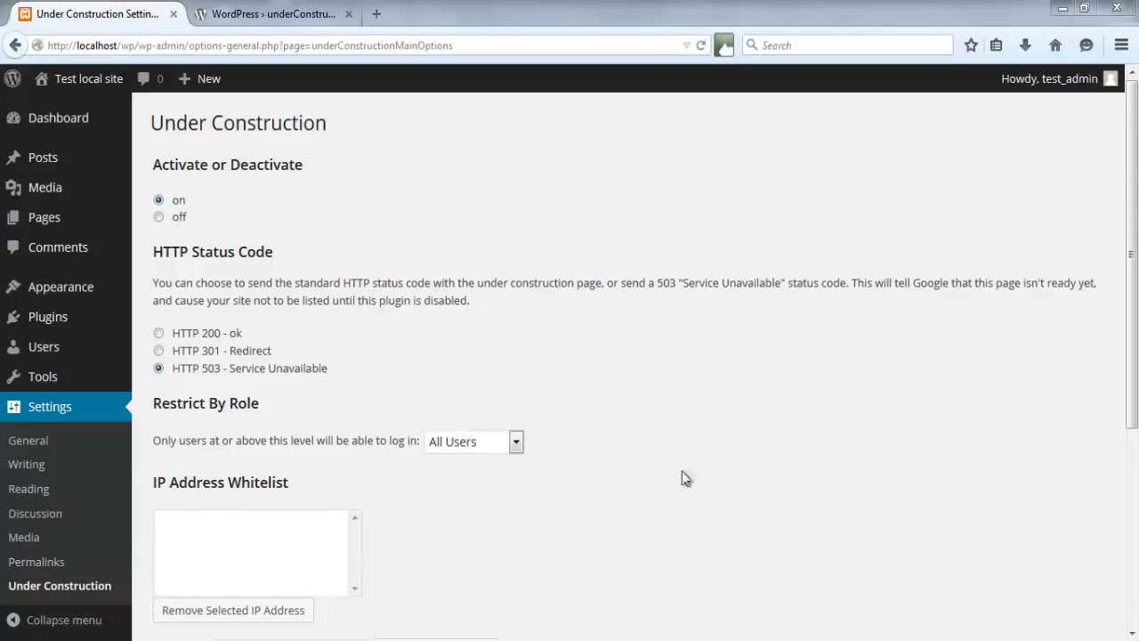
left_click_drag(1135, 272, 1136, 465)
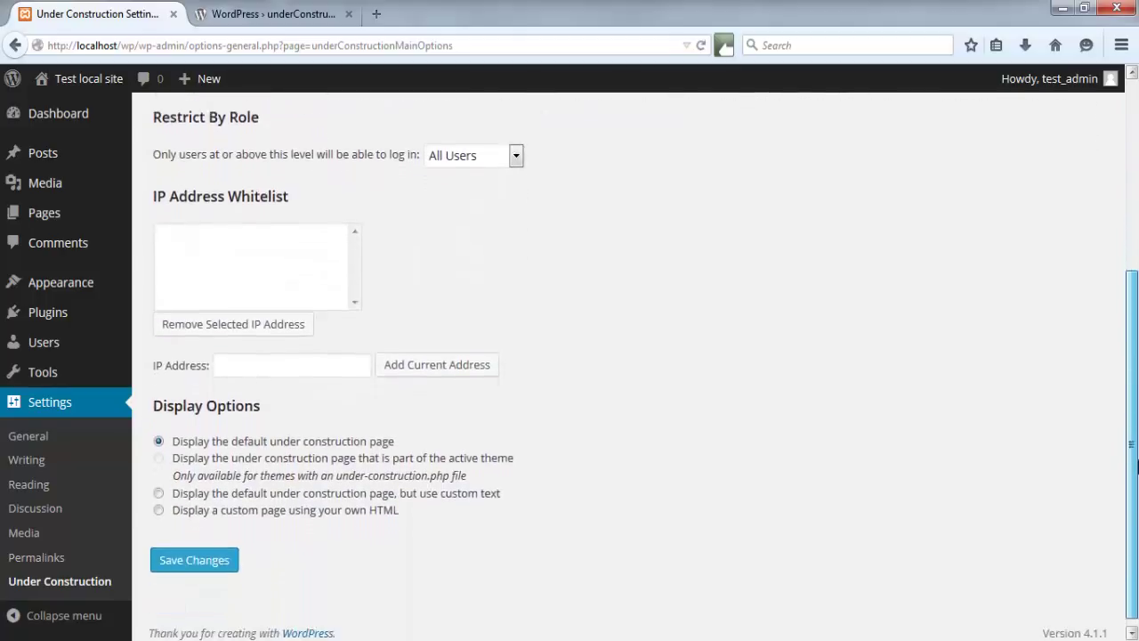
left_click(244, 366)
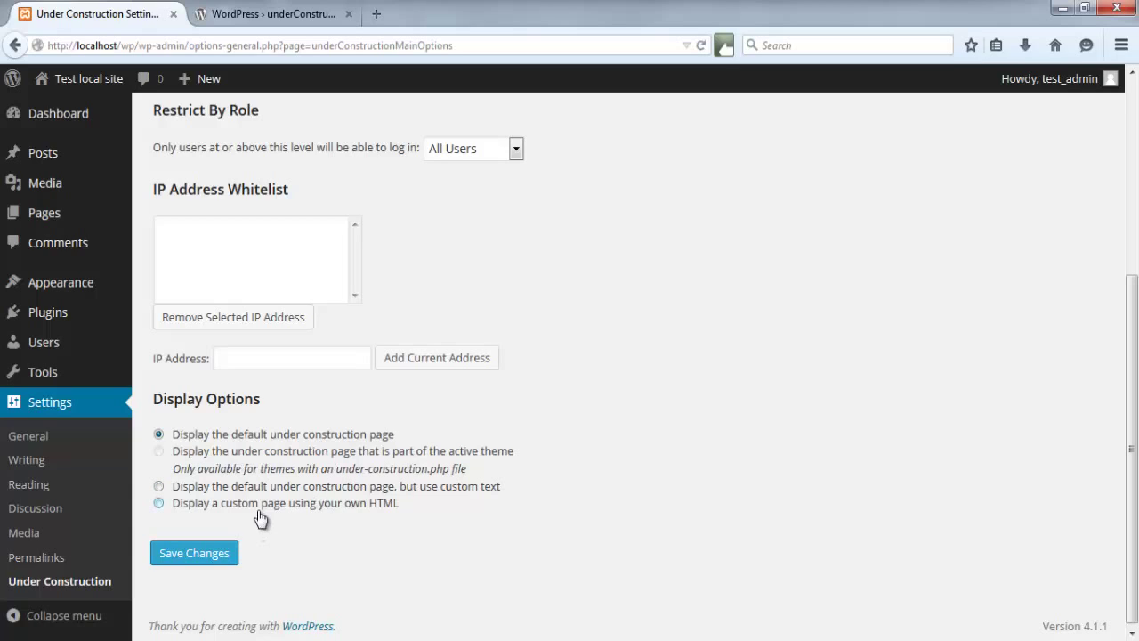
left_click(191, 561)
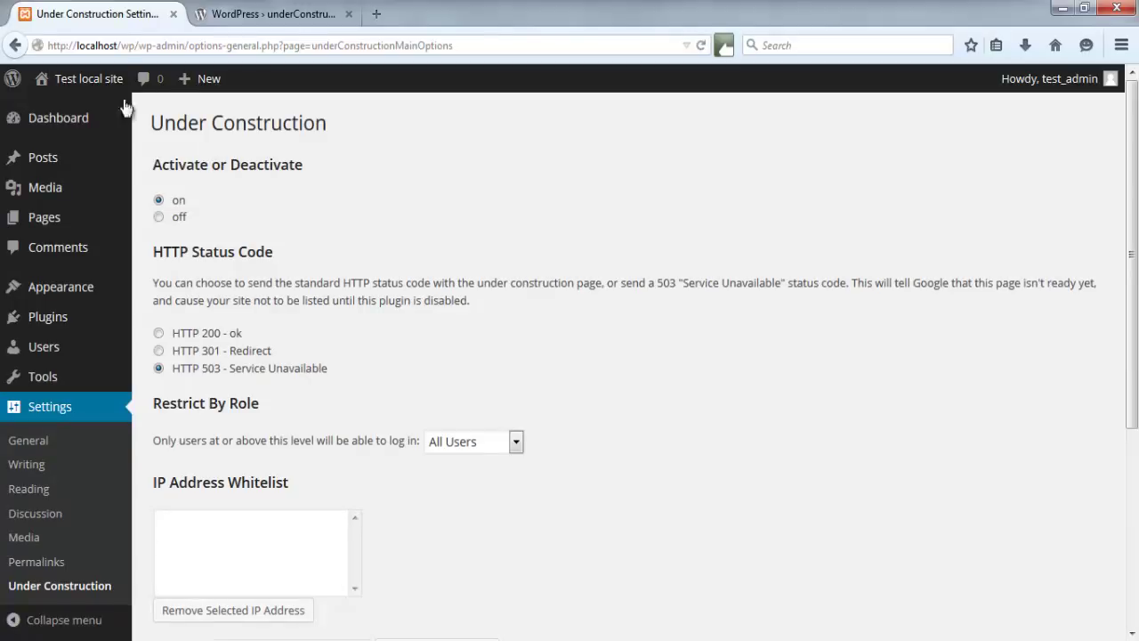
- Log out of the WordPress admin account from the Howdy menu
left_click(74, 81)
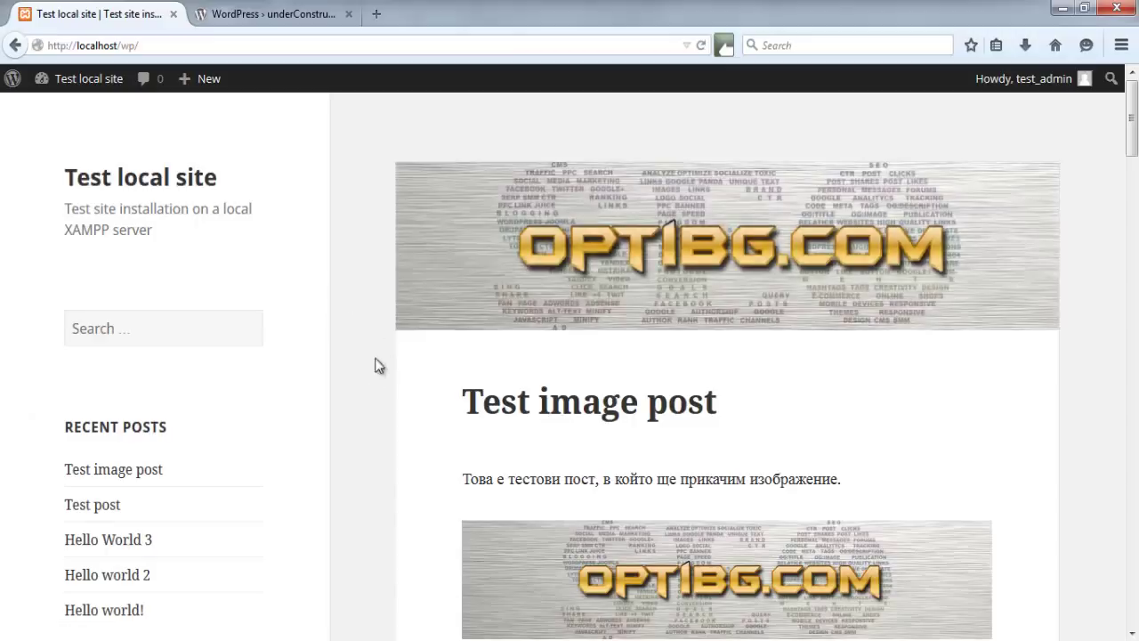
mouse_move(1023, 80)
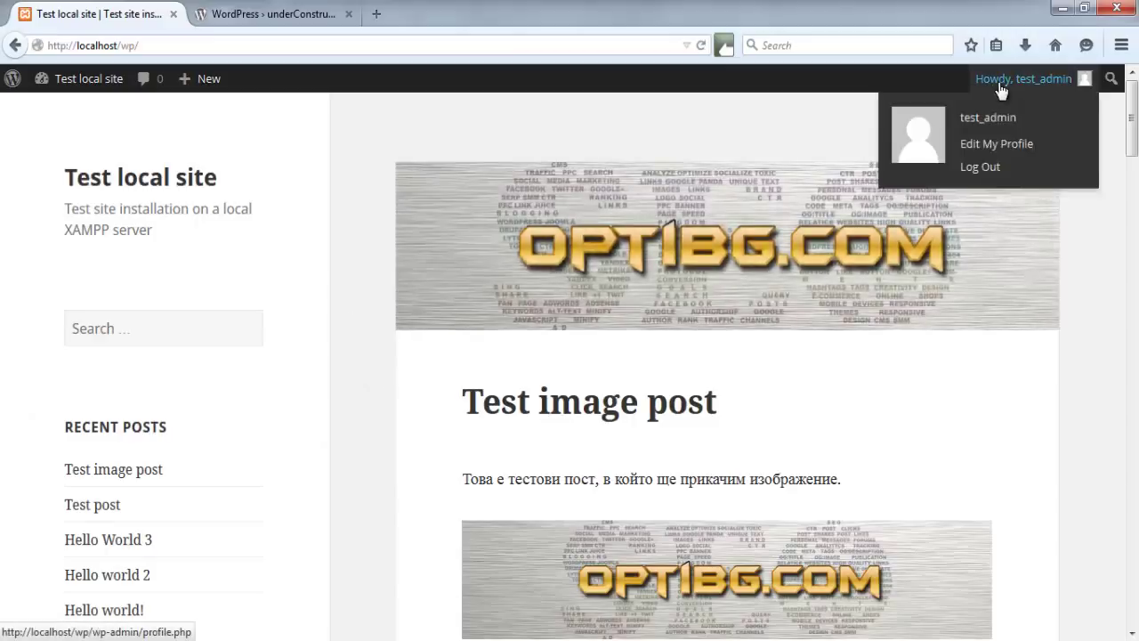
left_click(981, 168)
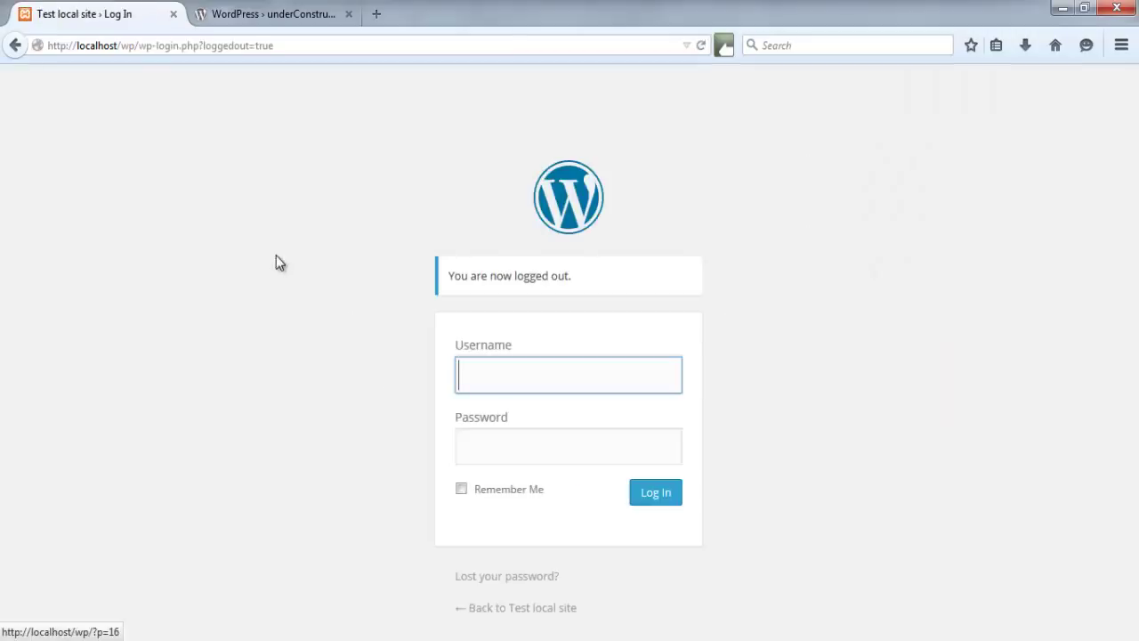
- Load localhost/wp/ as a logged-out visitor to see the coming soon page
left_click_drag(276, 49, 138, 58)
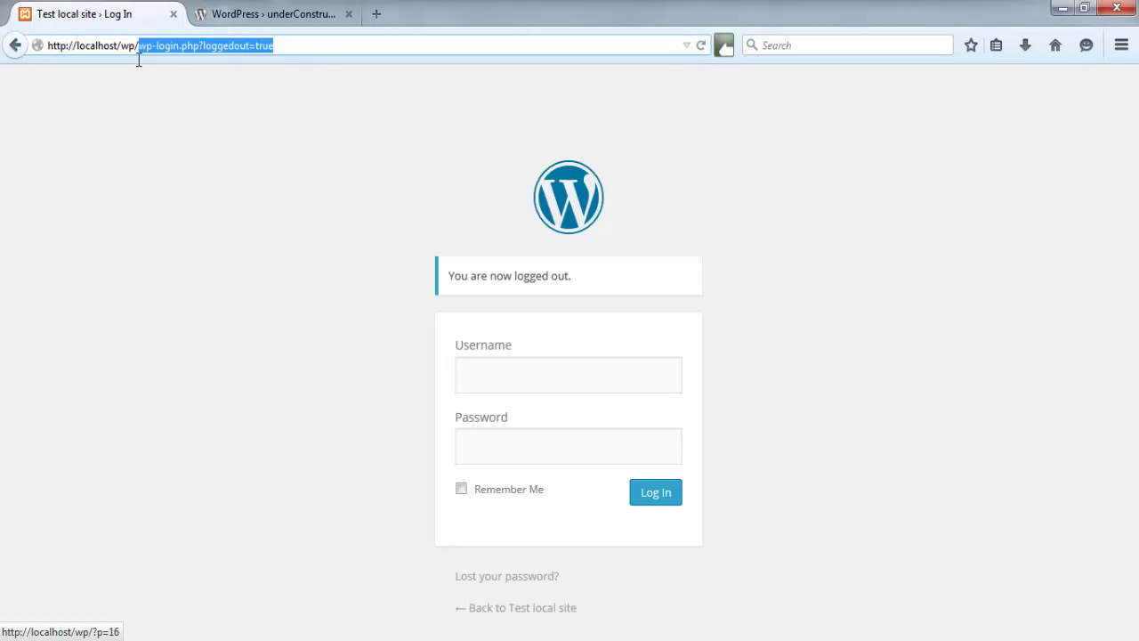
key("BackSpace")
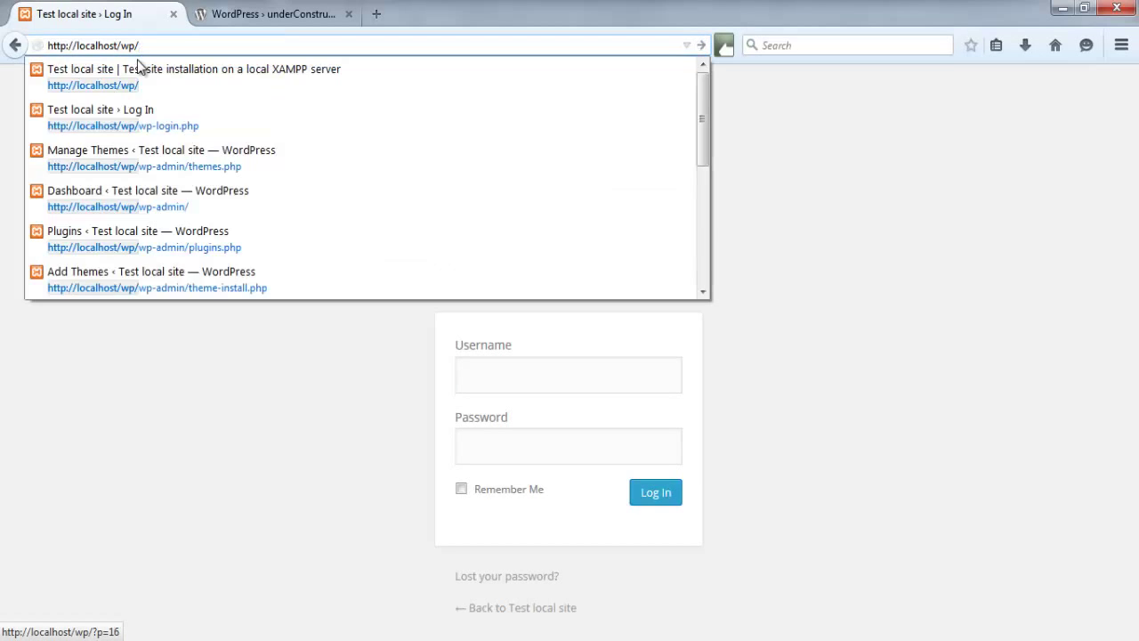
key("Return")
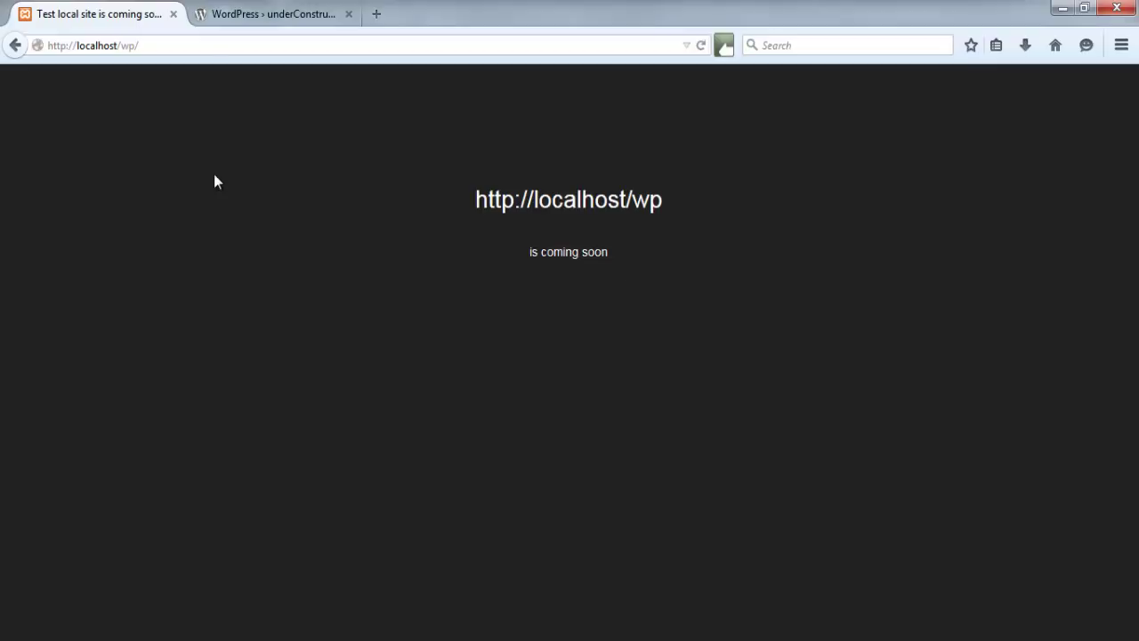
- Log in at localhost/wp/wp-login.php with the saved admin username and the admin password
left_click(213, 46)
type("wp-login.php")
key("Return")
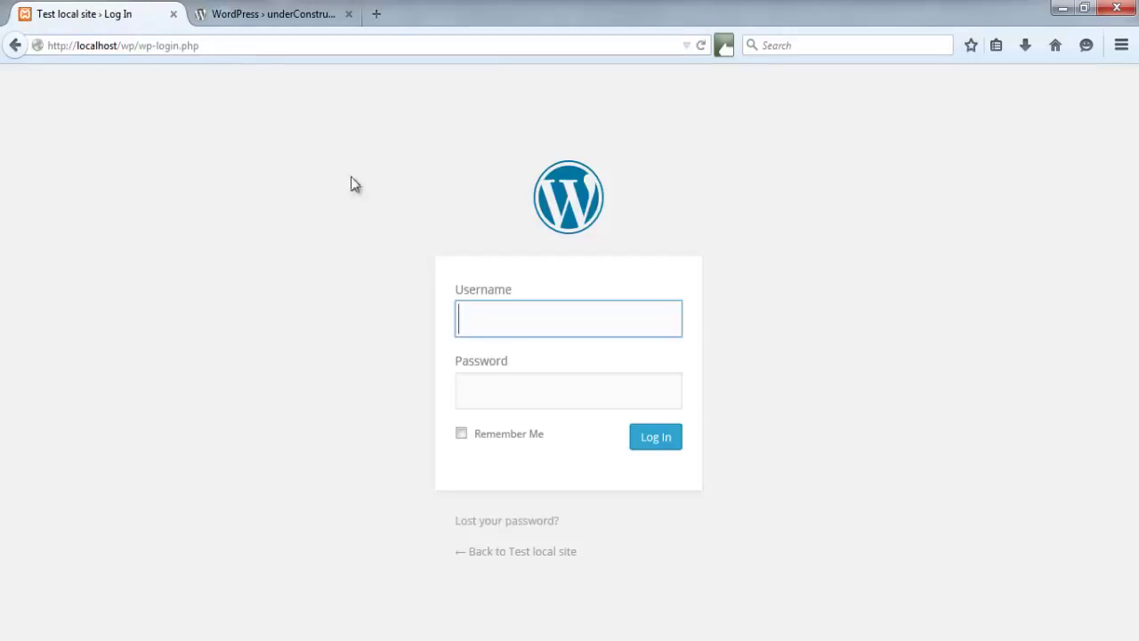
type("t")
left_click(485, 345)
left_click(508, 405)
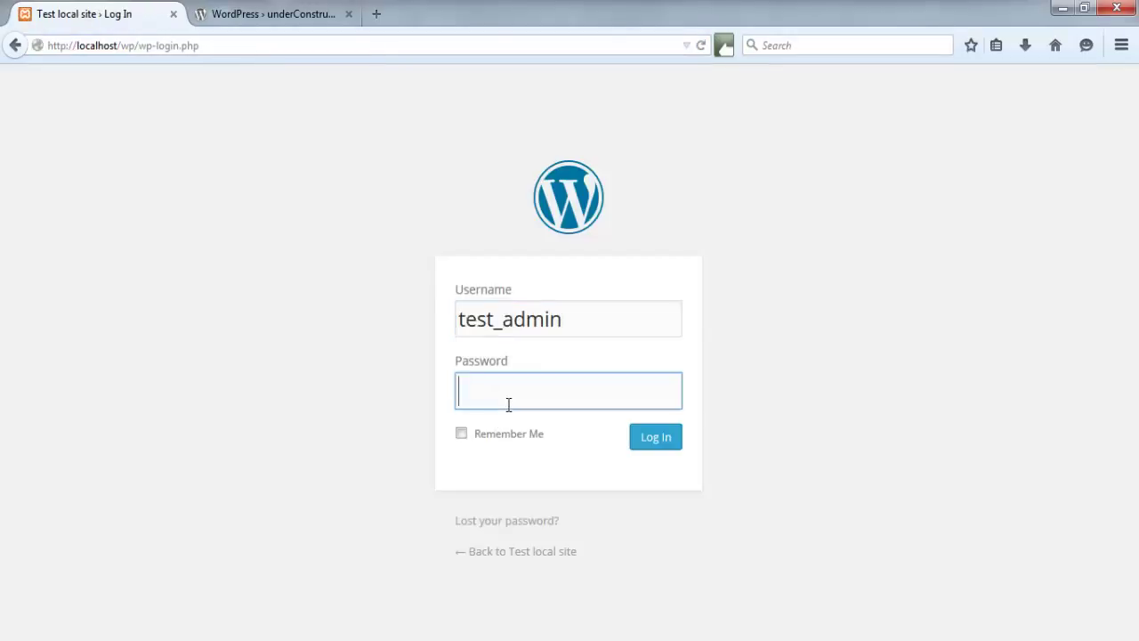
type("123")
key("Return")
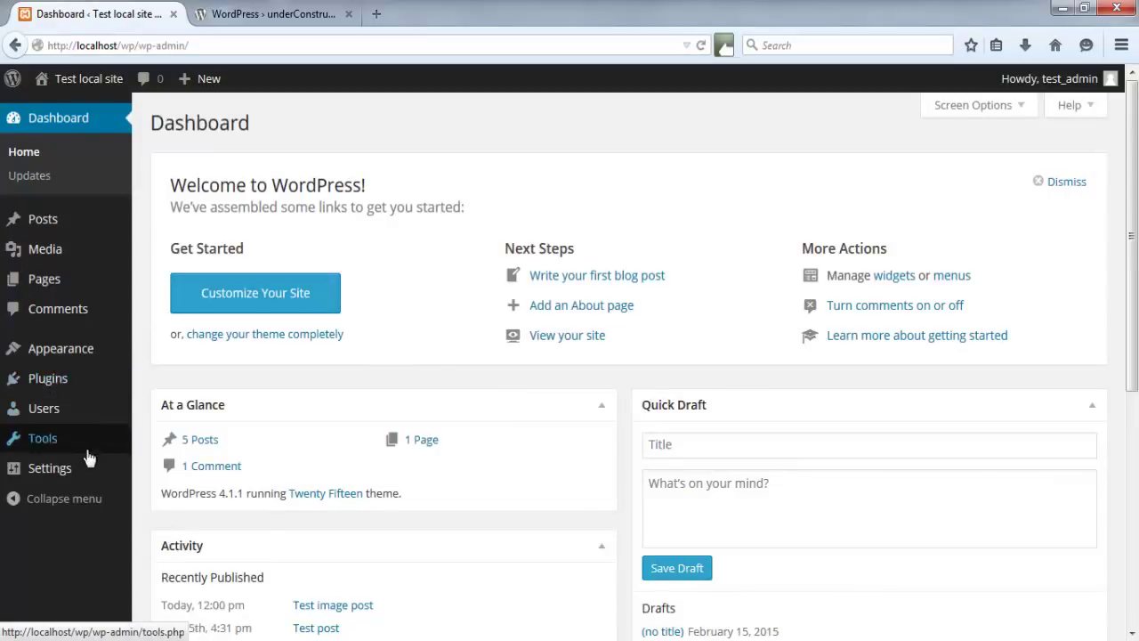
- Select 'off' on the Under Construction settings page and save the changes
mouse_move(85, 469)
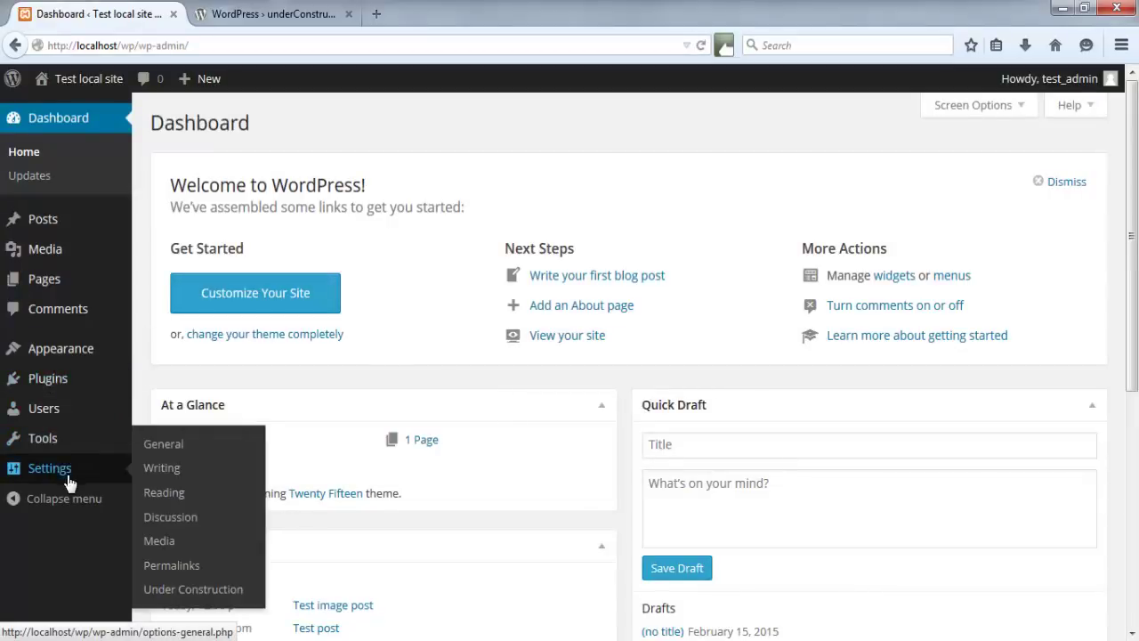
left_click(194, 591)
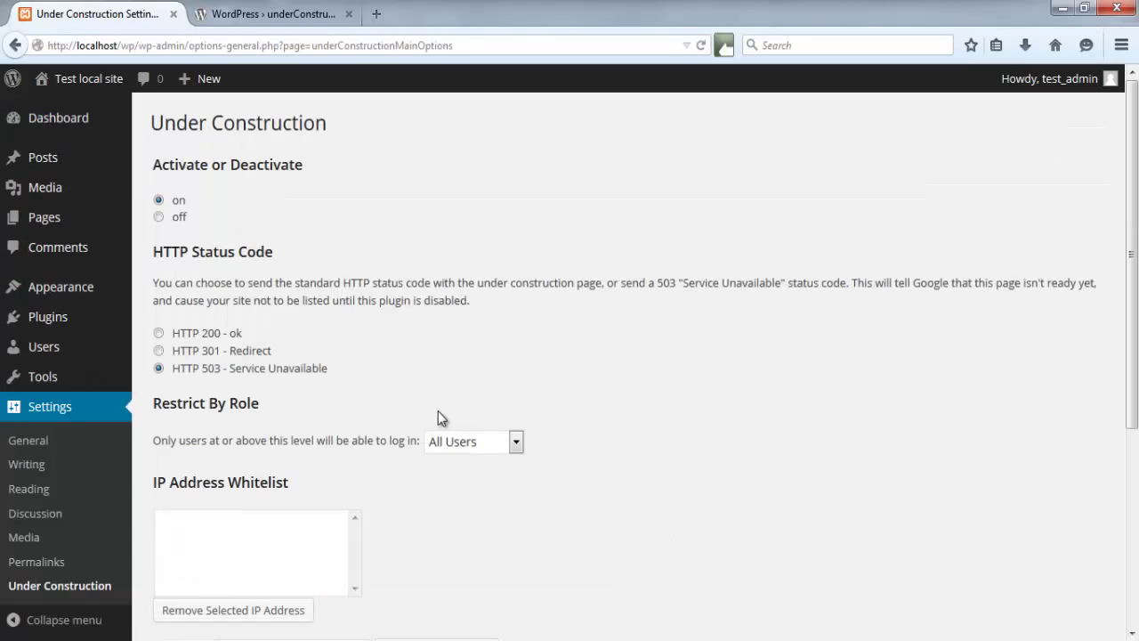
left_click(158, 217)
scroll(541, 223, "down", 5)
left_click(192, 552)
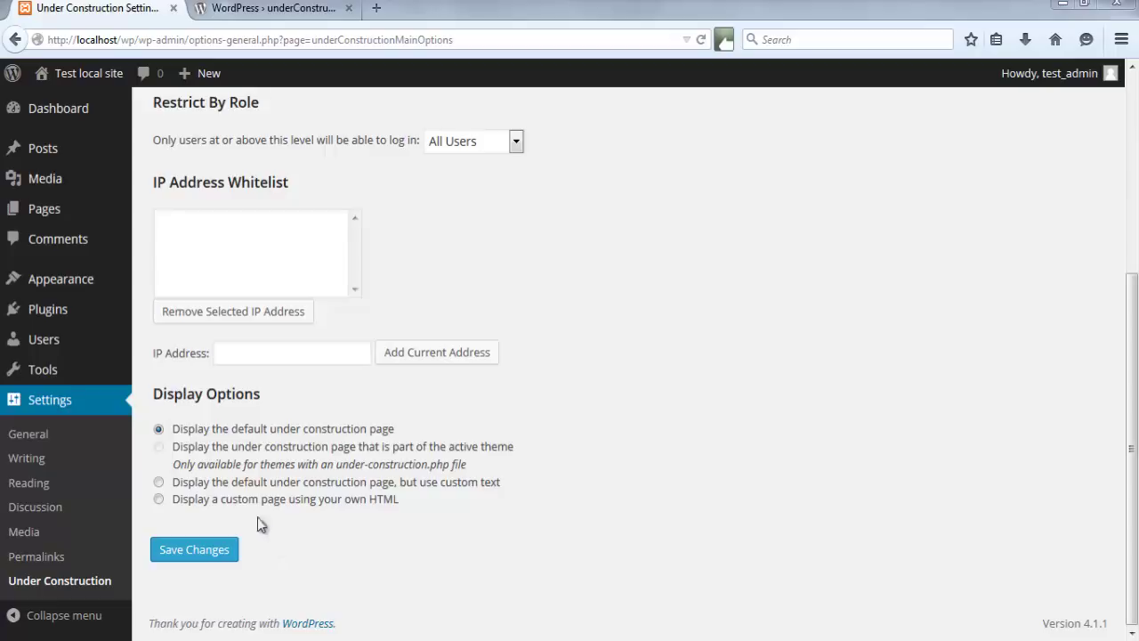
left_click(46, 488)
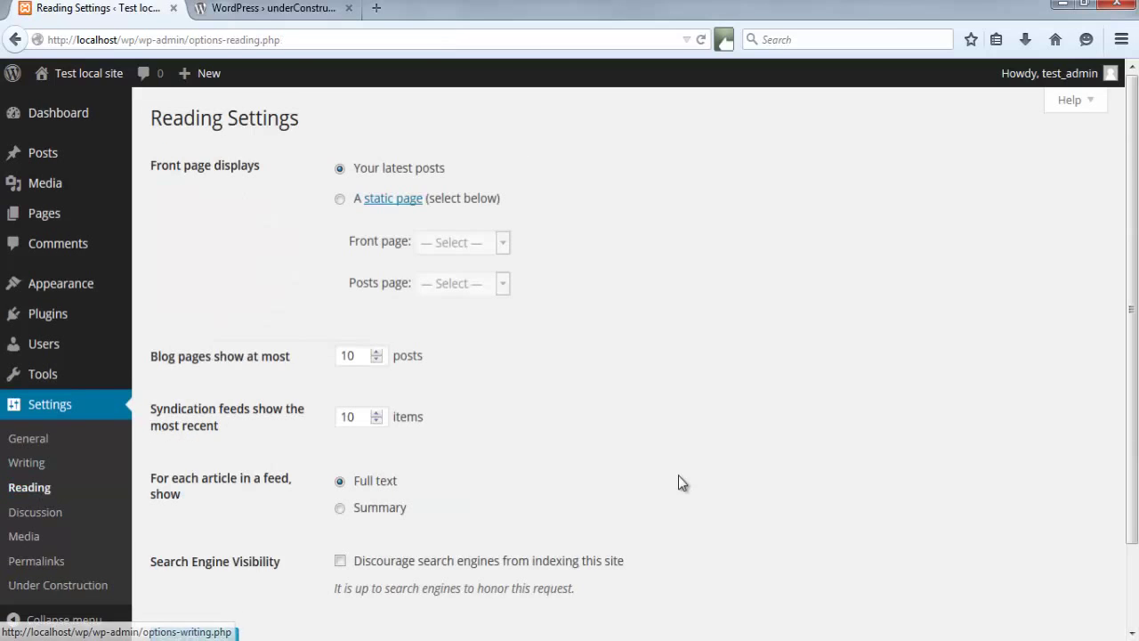
- Scroll down Reading Settings to verify 'Discourage search engines from indexing this site' is unticked
scroll(681, 482, "down", 2)
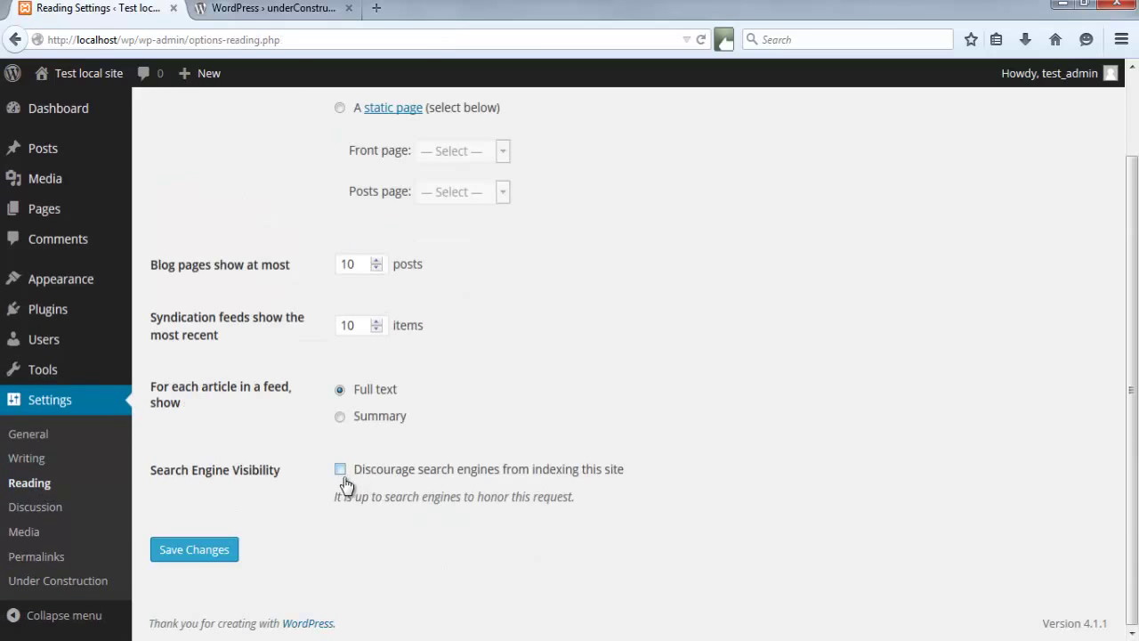